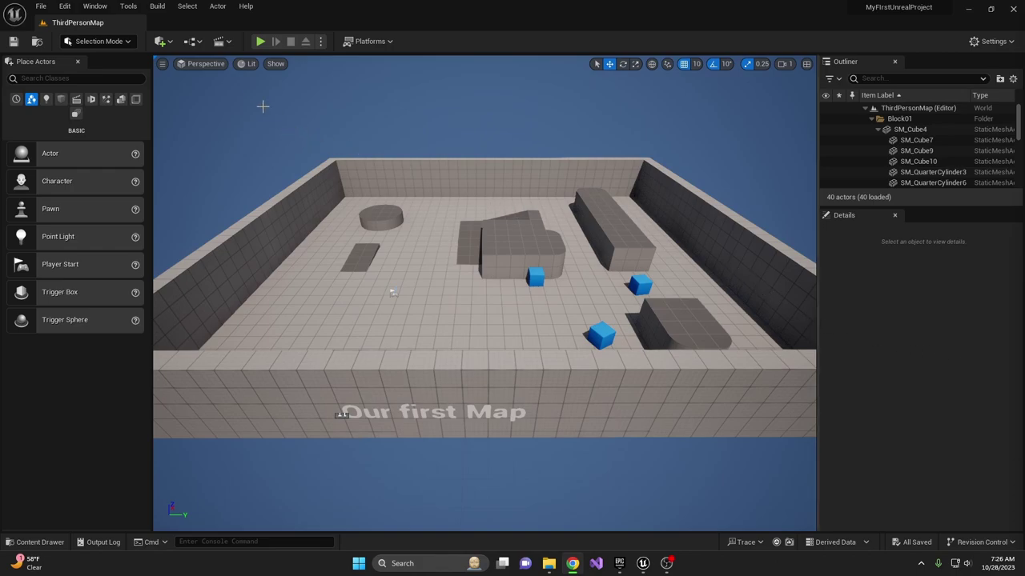
Create a new level from the Basic template.
left_click(41, 6)
left_click(70, 32)
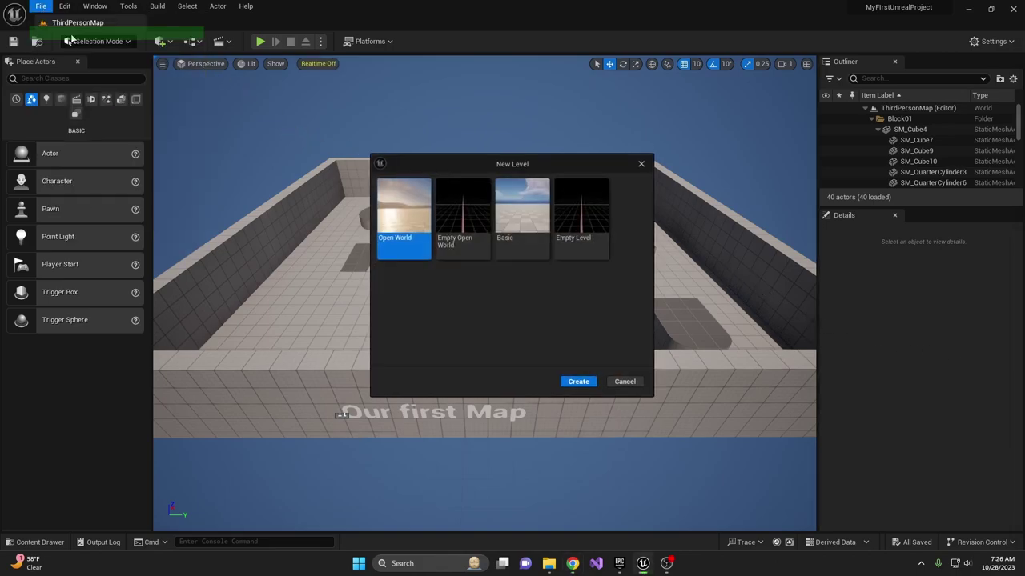
left_click(513, 231)
left_click(581, 382)
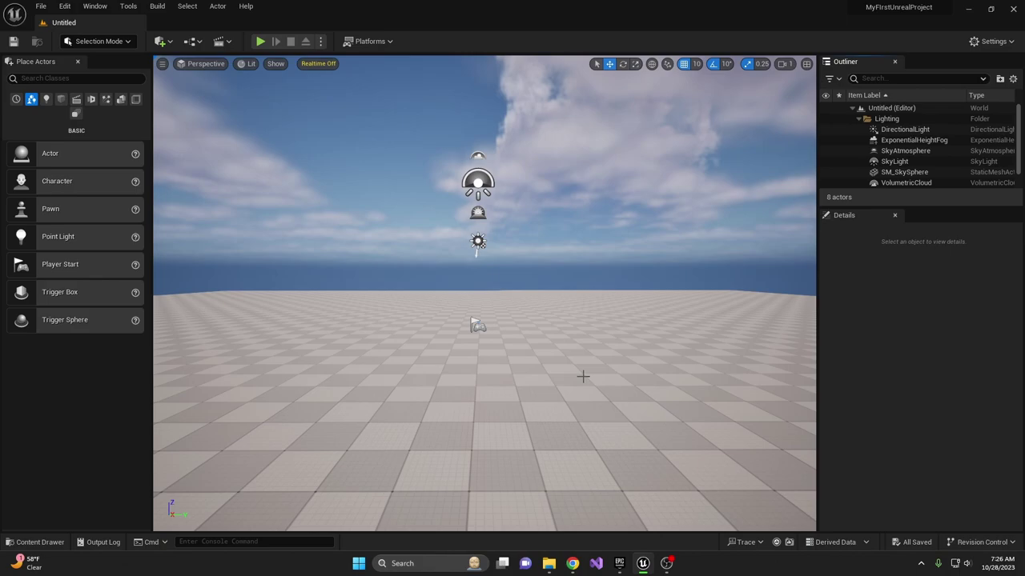
Start saving the current level and create a folder named Maps under Content.
left_click(41, 7)
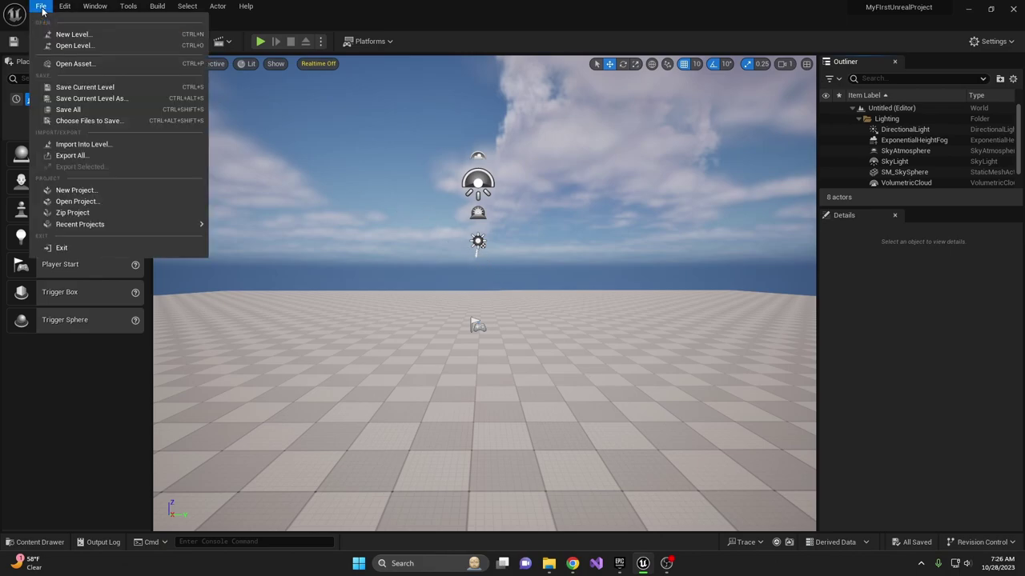
left_click(81, 87)
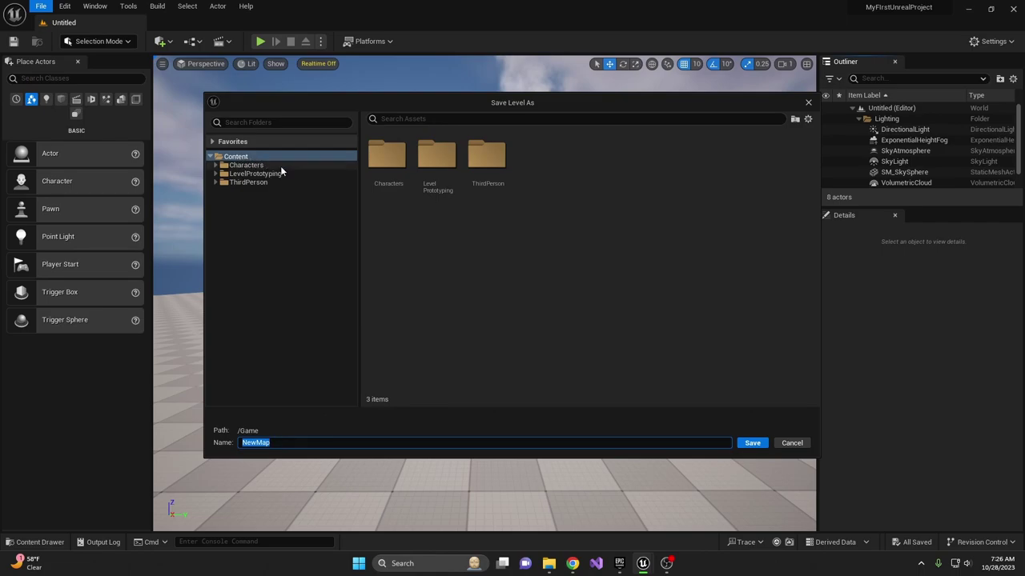
right_click(591, 196)
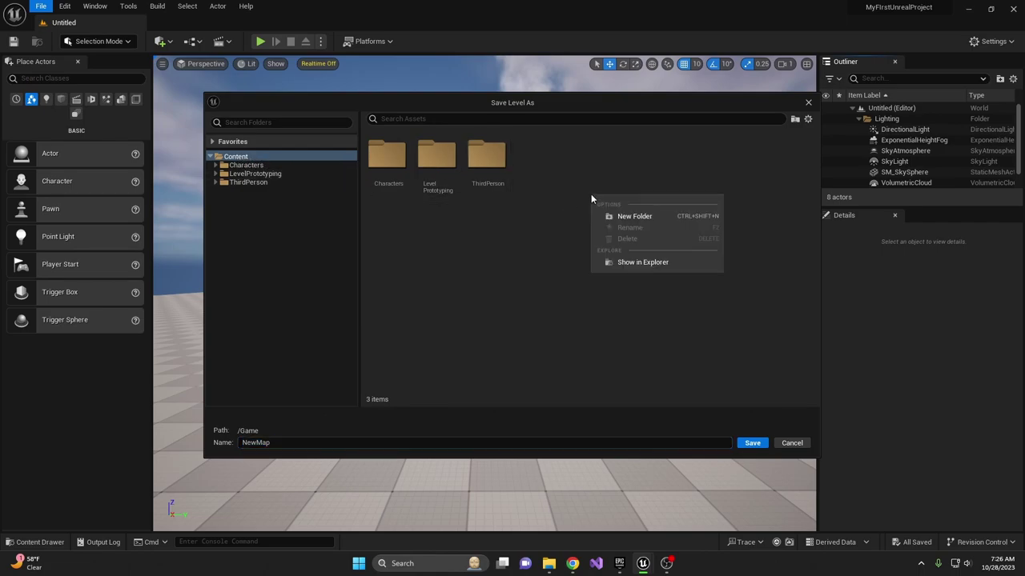
left_click(634, 215)
type("Maps")
key("Return")
Save the level as OurFirstMap inside the Maps folder.
double_click(489, 156)
left_click(295, 444)
type("OurFirstMap")
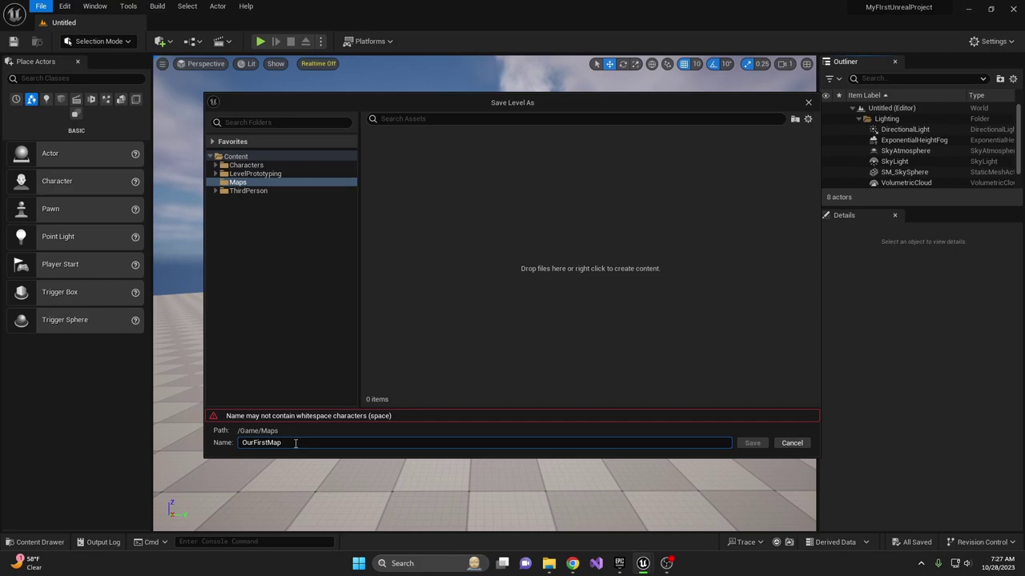
key("BackSpace")
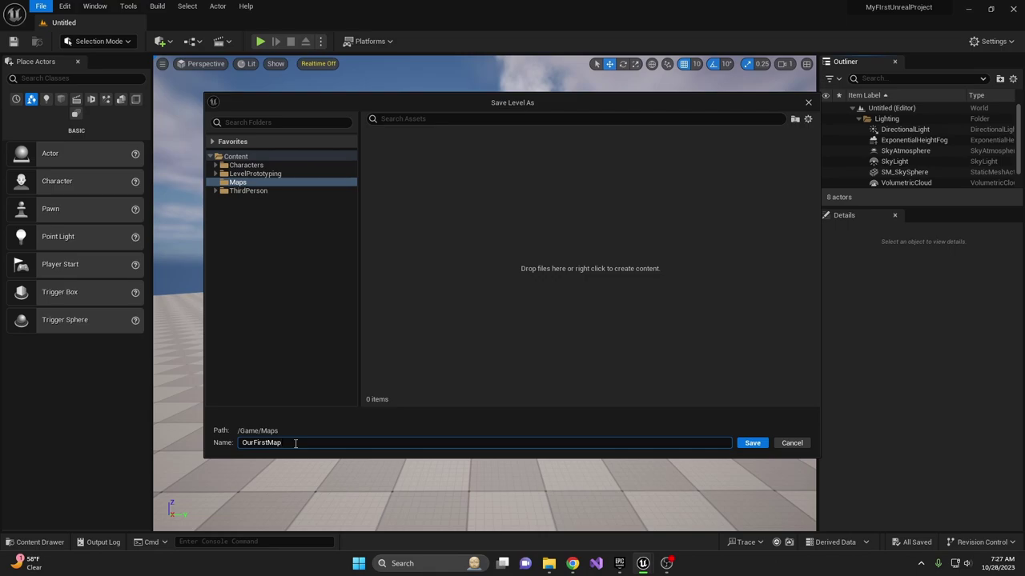
key("Return")
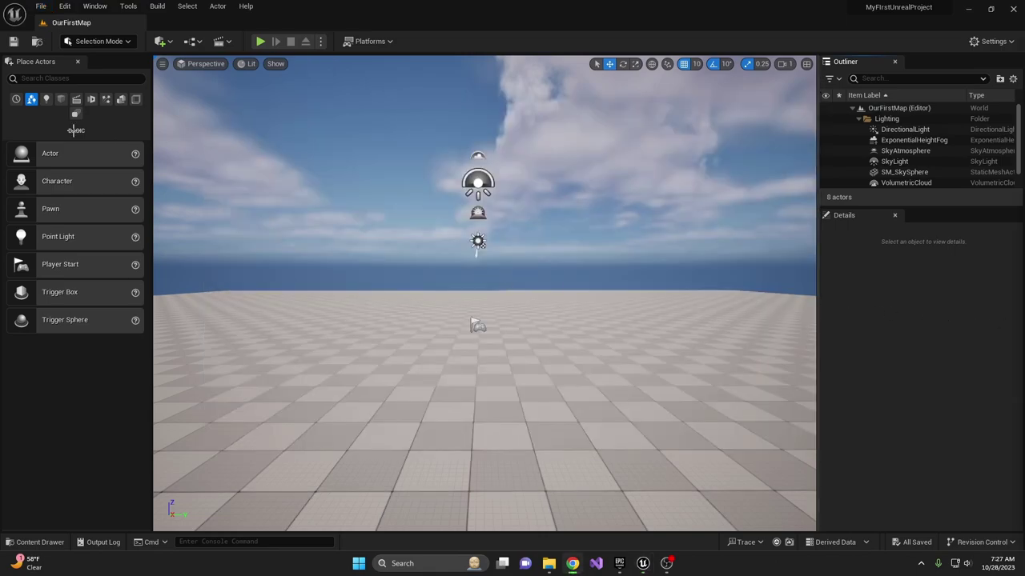
Place a cube on the floor near the player start and a sphere on top of the cube.
left_click(61, 99)
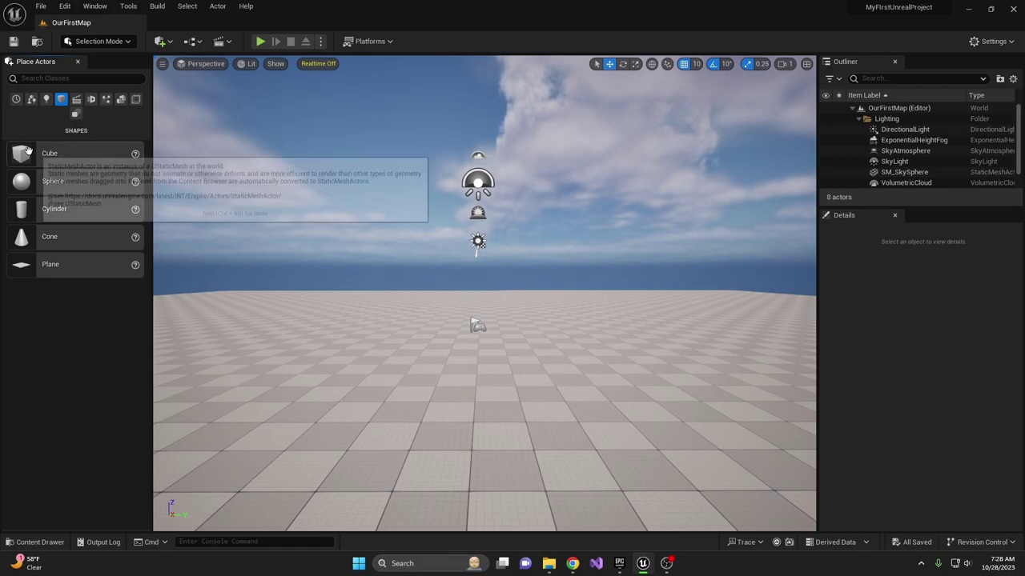
left_click_drag(49, 155, 426, 334)
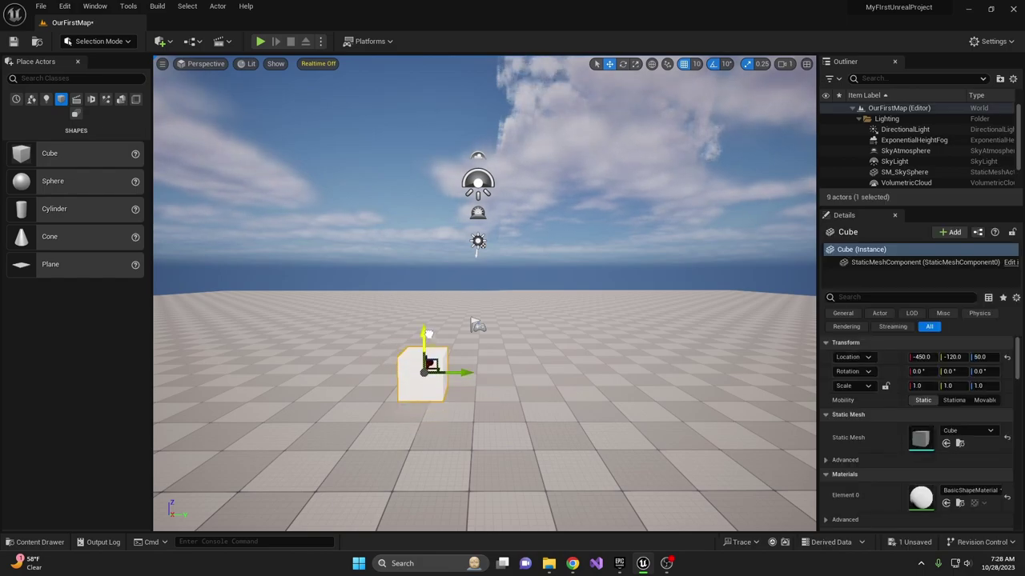
left_click_drag(34, 183, 424, 351)
Raise the sphere to a Z location of 140 so it rests on top of the cube.
right_click_drag(424, 351, 328, 360)
key("d")
key("w")
key("w")
key("d")
key("w")
key("w")
key("s")
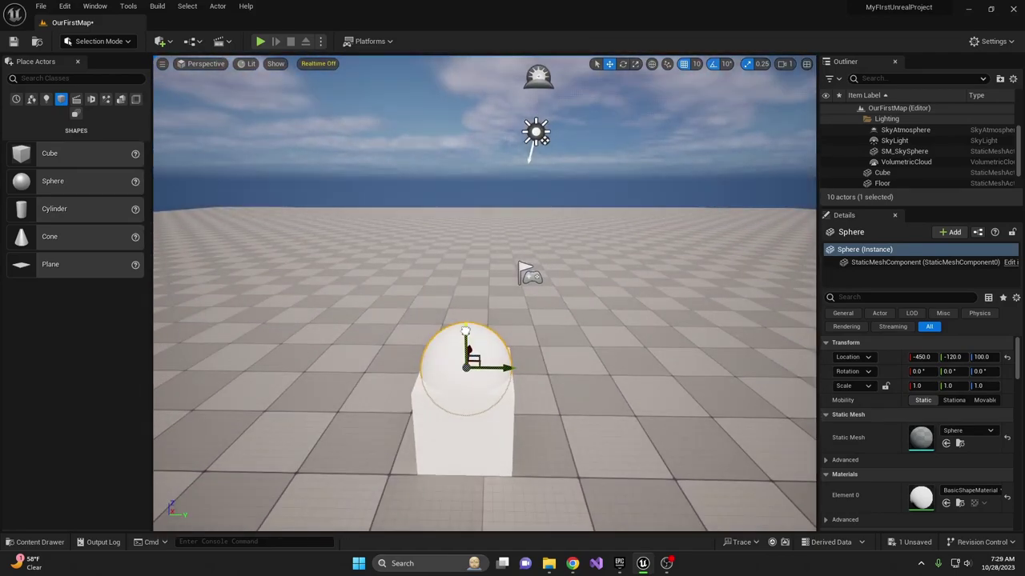
left_click_drag(464, 329, 460, 292)
key("q")
right_click_drag(459, 293, 457, 264)
mouse_move(598, 353)
right_mouse_down()
mouse_move(599, 367)
mouse_move(599, 353)
right_mouse_up()
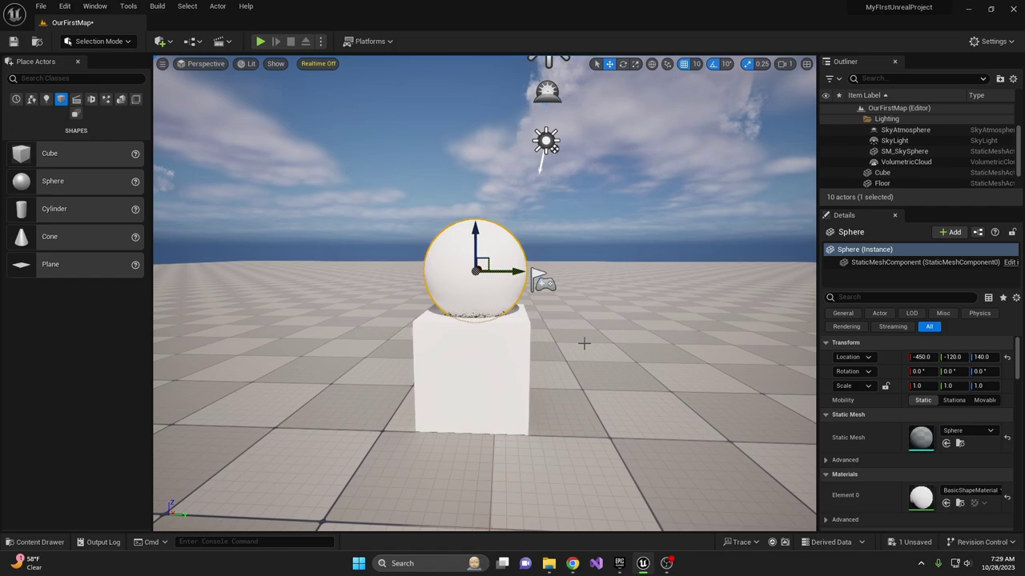
Undo the last move, add the cube to the sphere selection, remove the sphere, and add the floor.
key("ctrl+z")
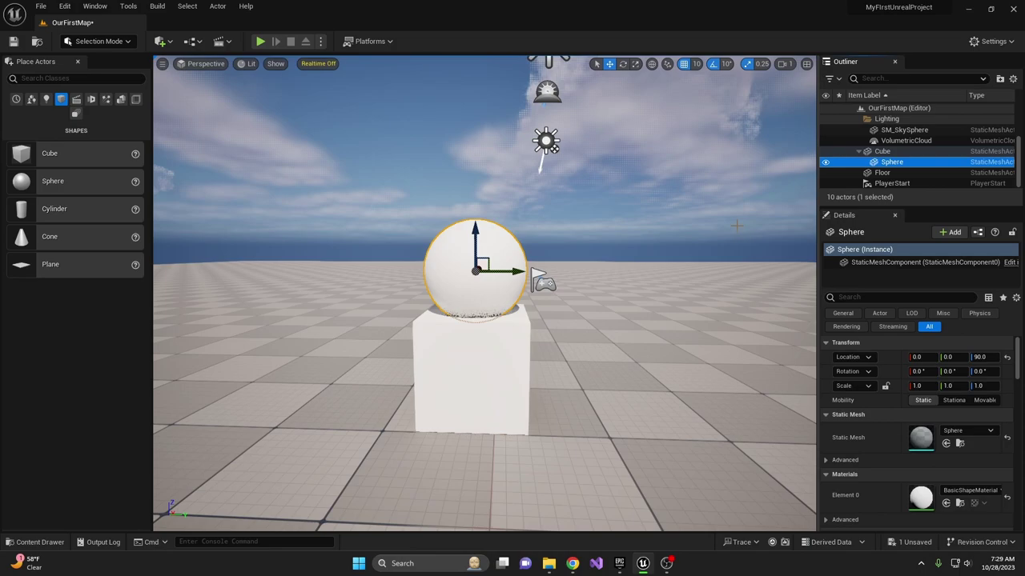
right_click_drag(674, 297, 665, 295)
key("q")
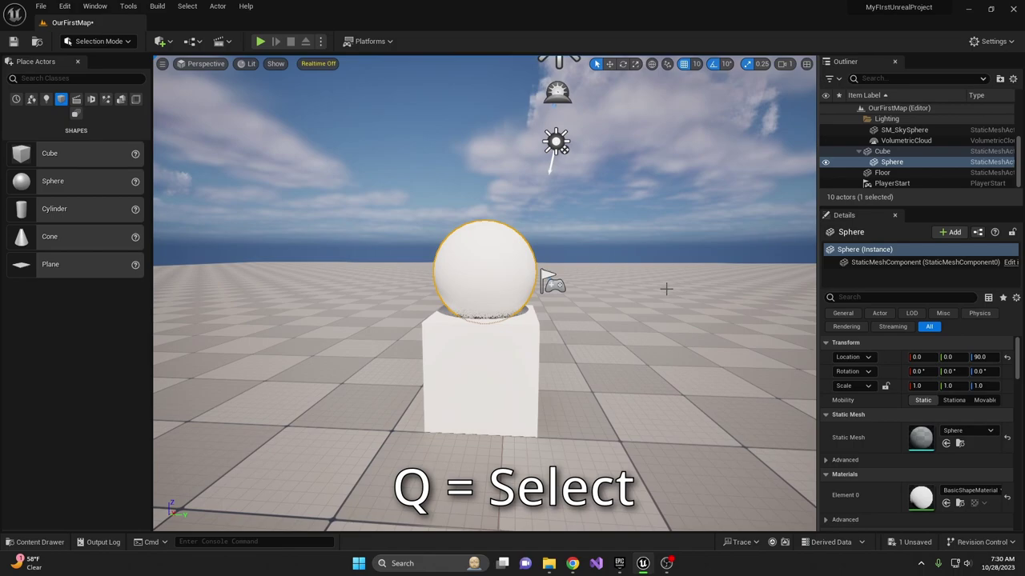
left_click(526, 339, "ctrl")
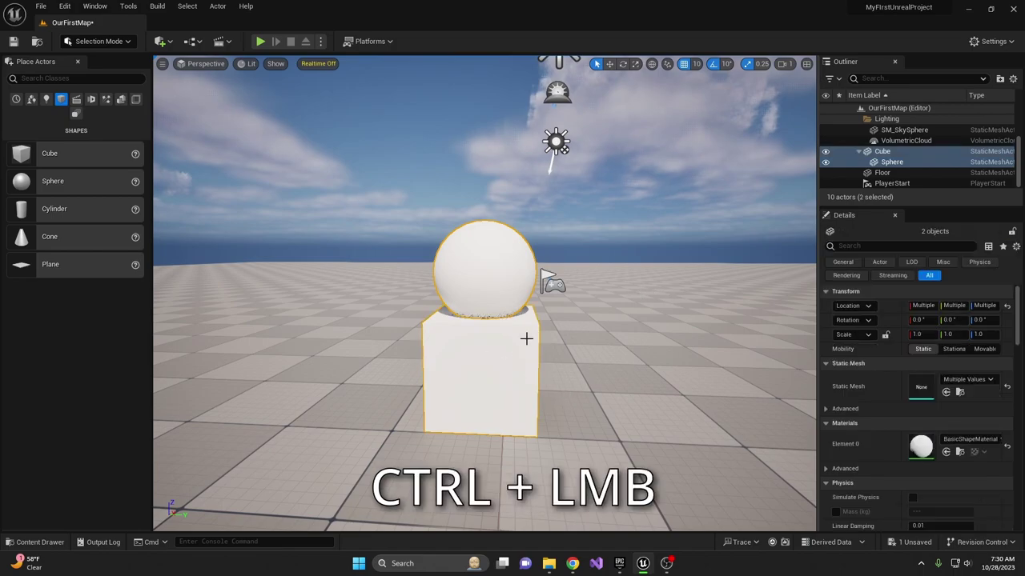
left_click(505, 269, "ctrl")
left_click(384, 352, "ctrl")
Try moving the selected cube and floor together with the Move tool, and undo the move and floor selection.
key("w")
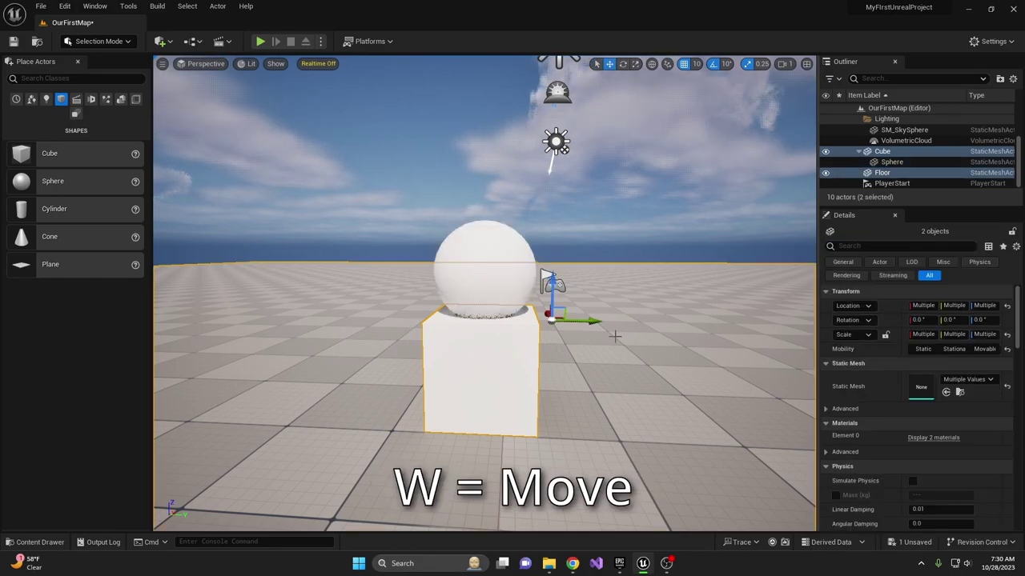
left_click_drag(574, 322, 586, 339)
key("ctrl+z")
key("ctrl+z")
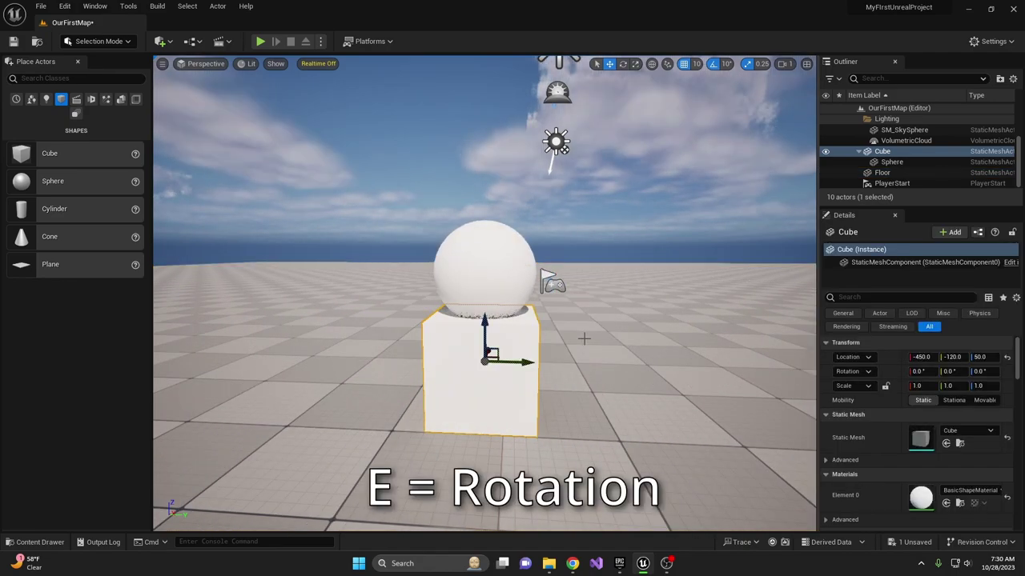
Try rotating the cube with its attached sphere by 30° about the X axis.
key("e")
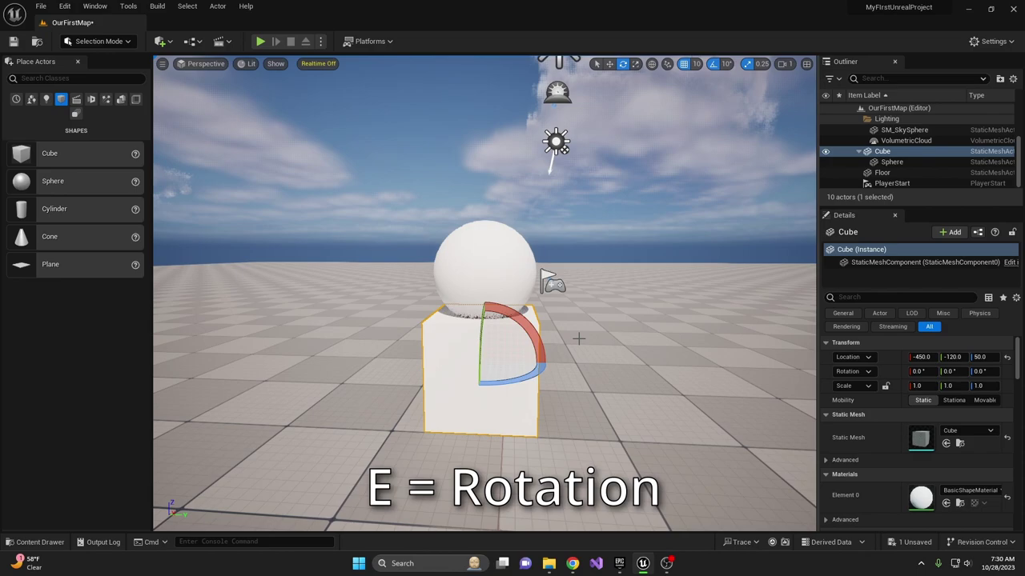
left_click_drag(512, 330, 525, 305)
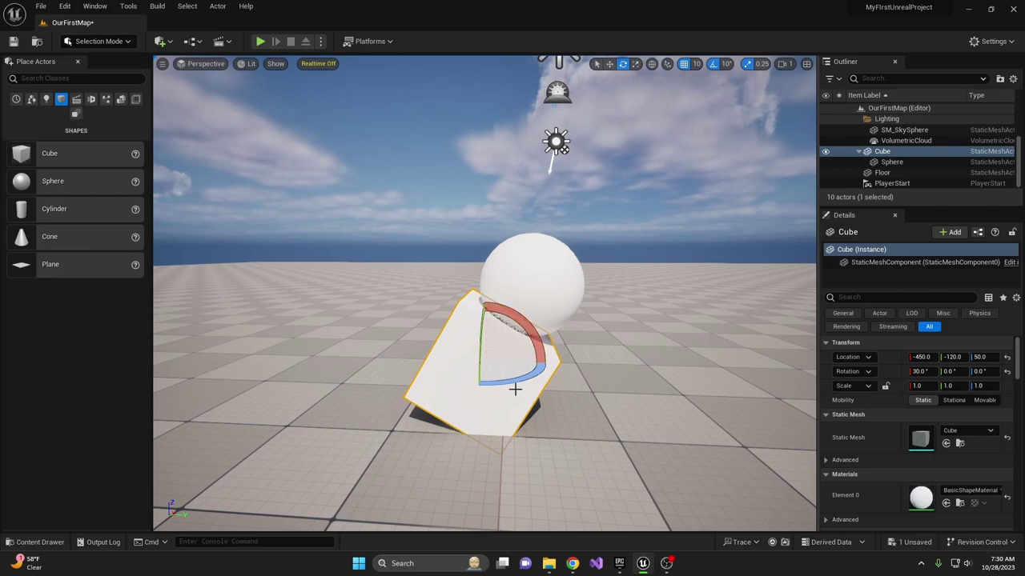
left_click_drag(513, 381, 514, 381)
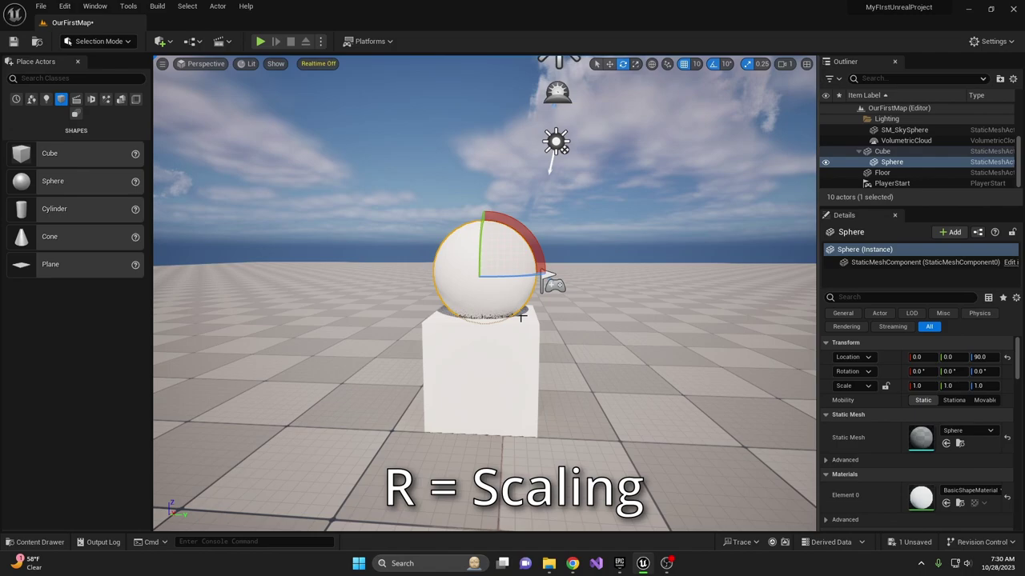
Scale down the sphere on top of the cube with the Scale tool.
key("r")
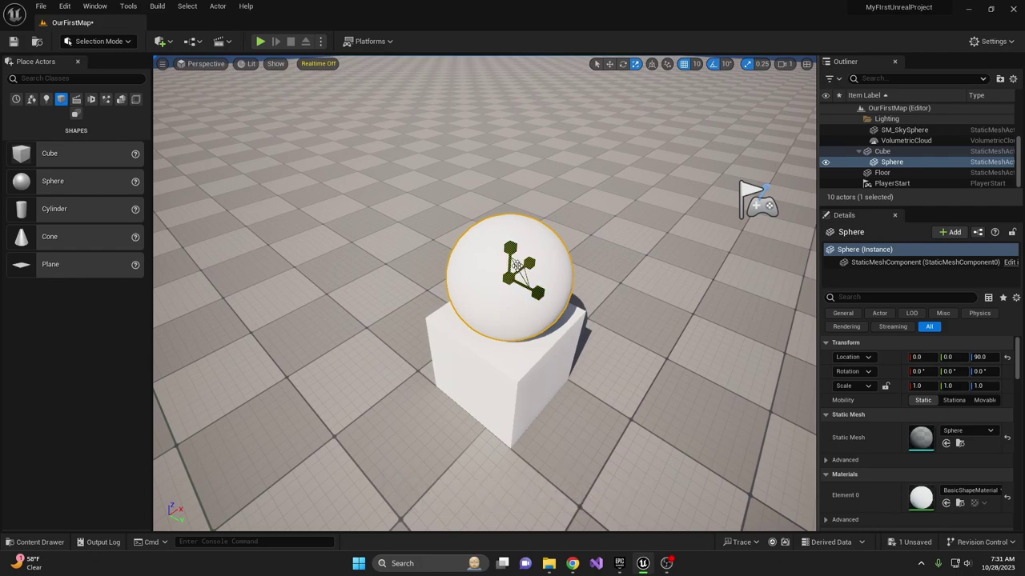
mouse_move(518, 265)
left_mouse_down()
mouse_move(510, 299)
mouse_move(513, 282)
mouse_move(524, 286)
mouse_move(508, 278)
left_mouse_up()
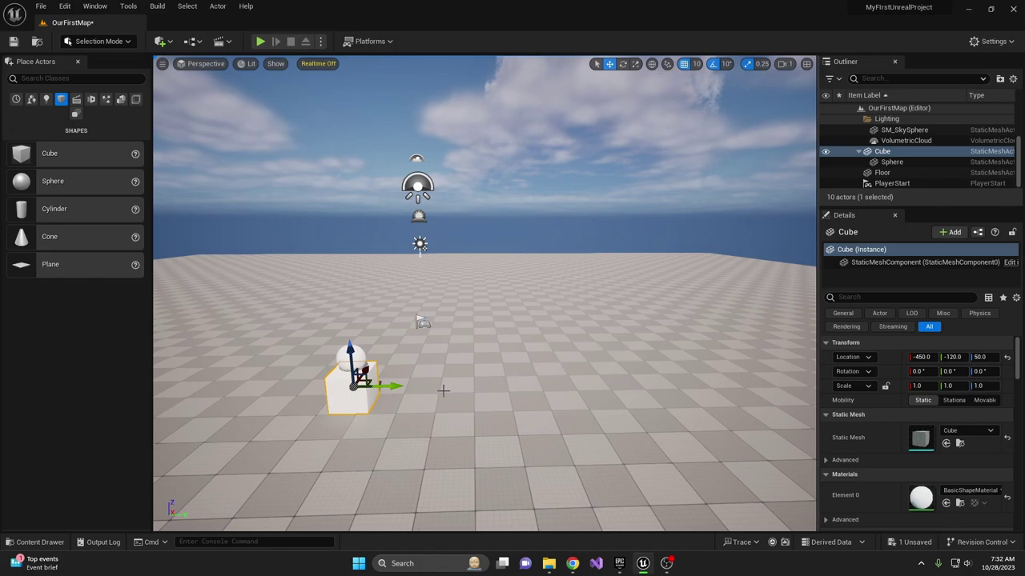
Place a geometry box brush beside the cube and set its size to X 800, Y 800 and Z 400.
left_click(120, 99)
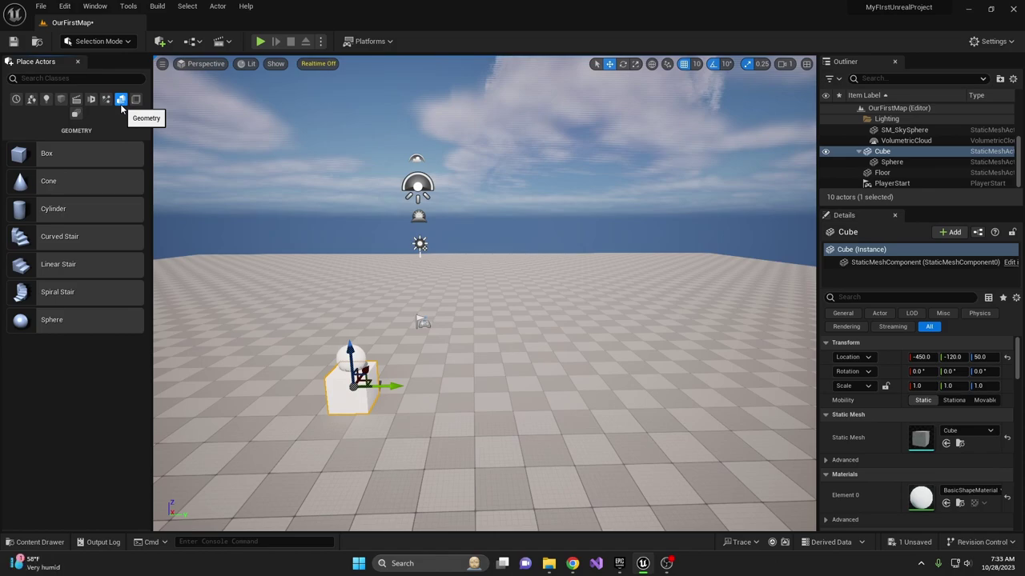
mouse_move(47, 153)
left_mouse_down()
mouse_move(104, 220)
mouse_move(264, 320)
mouse_move(494, 407)
mouse_move(508, 396)
left_mouse_up()
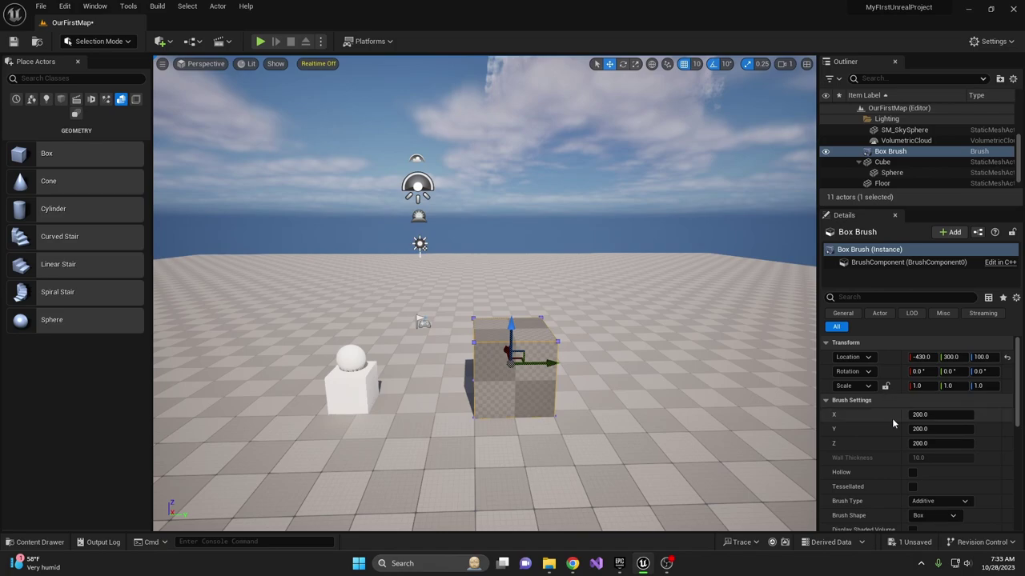
left_click(935, 416)
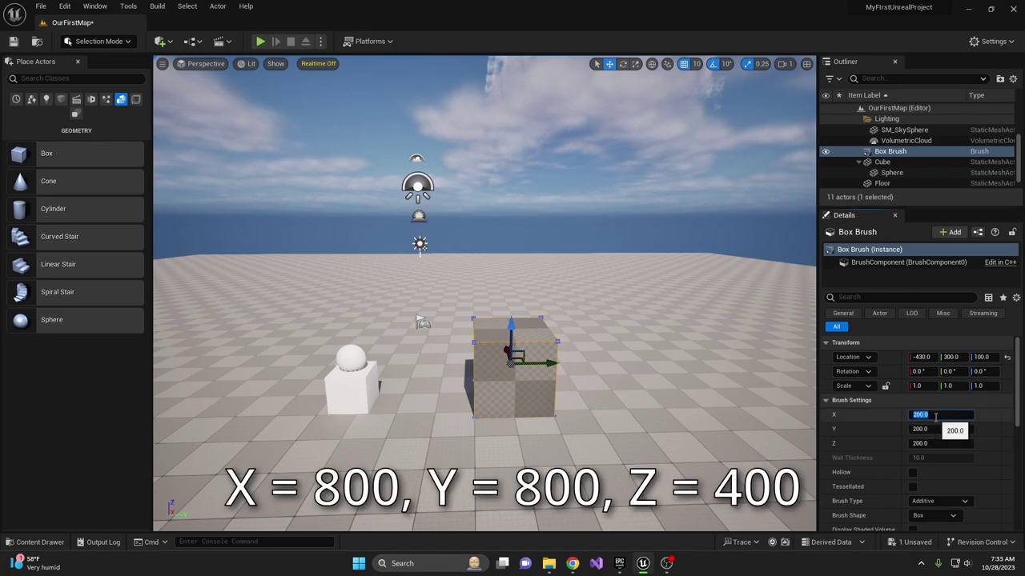
type("800")
key("Tab")
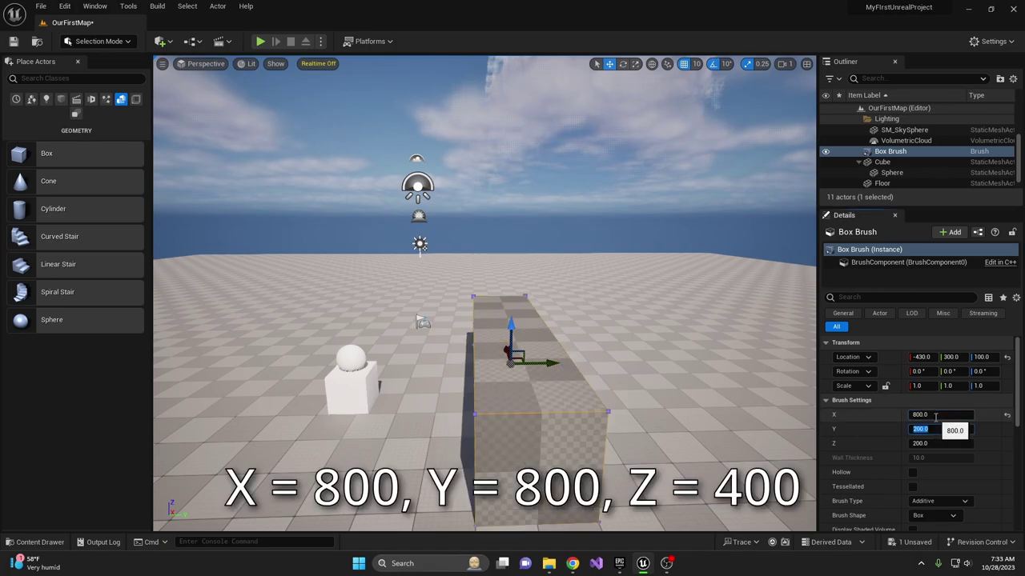
type("800")
key("Tab")
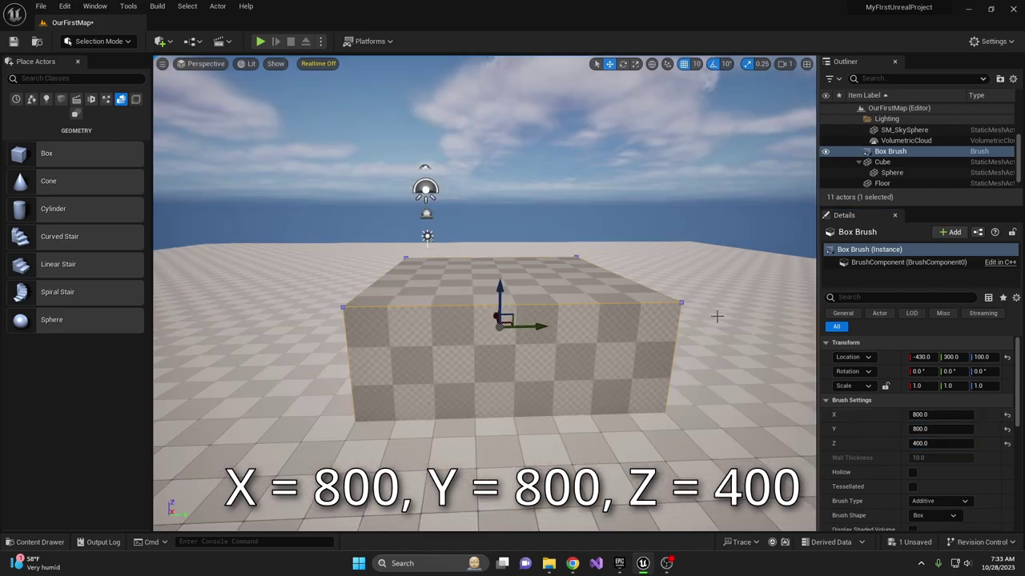
Move the box brush to a Z location of 190 and a Y location of 440, clear of the cube.
right_click_drag(573, 336, 538, 293)
key("q")
mouse_move(538, 293)
left_mouse_down()
mouse_move(543, 238)
mouse_move(545, 260)
left_mouse_up()
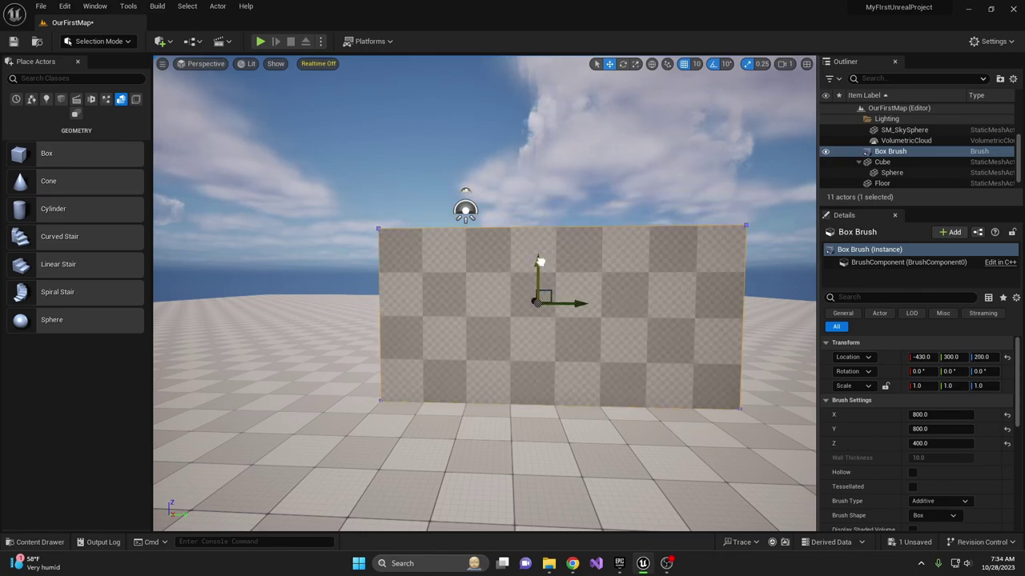
left_click_drag(540, 262, 542, 266)
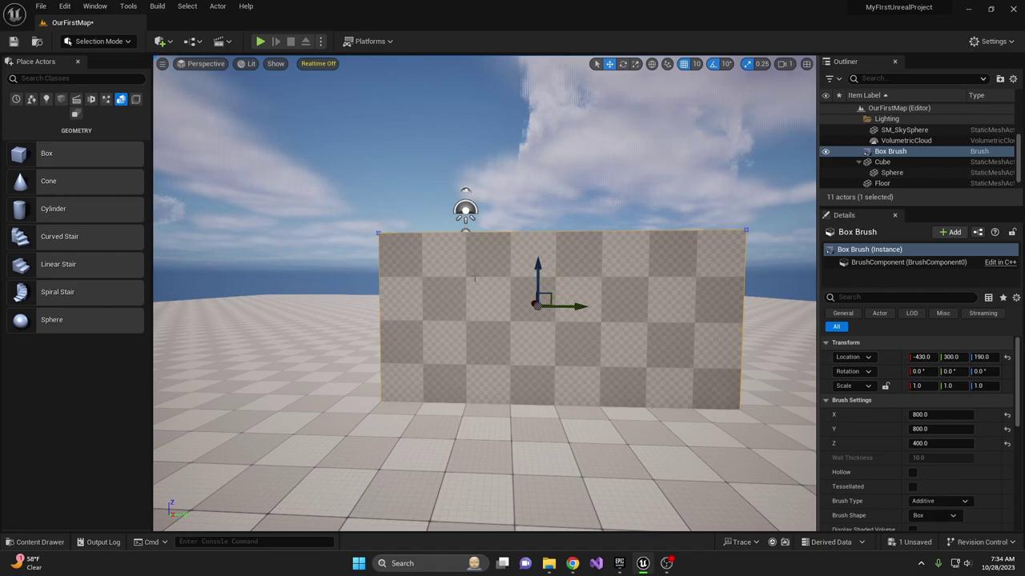
left_click_drag(575, 306, 636, 306)
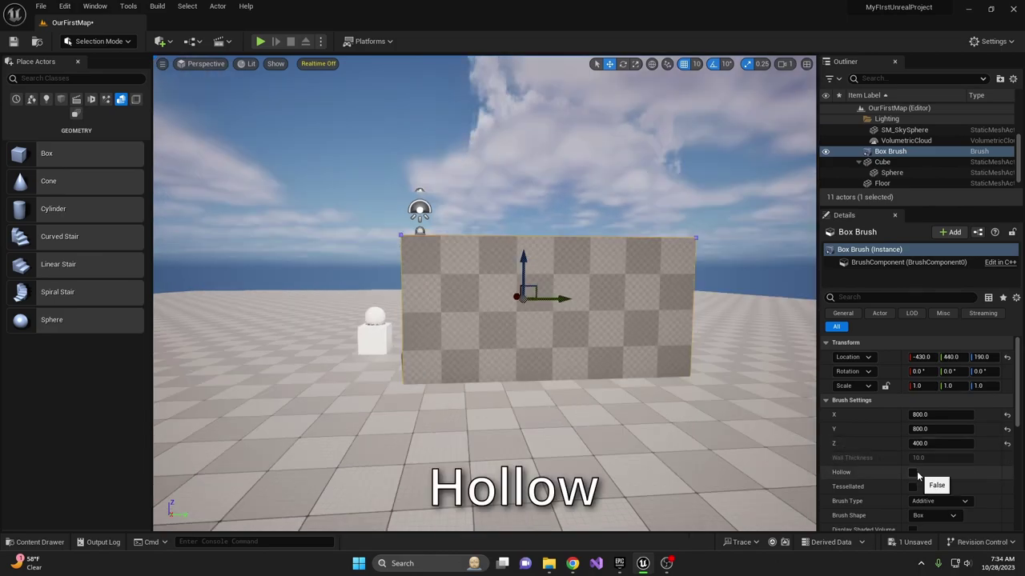
Make the large box brush hollow and examine it up close.
left_click(913, 473)
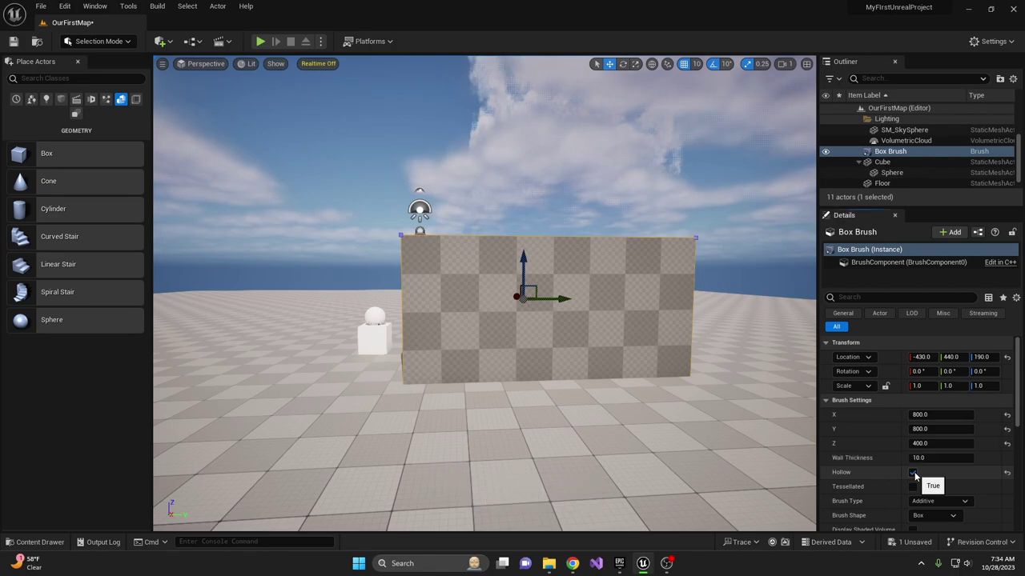
right_click_drag(677, 392, 640, 382)
key("w")
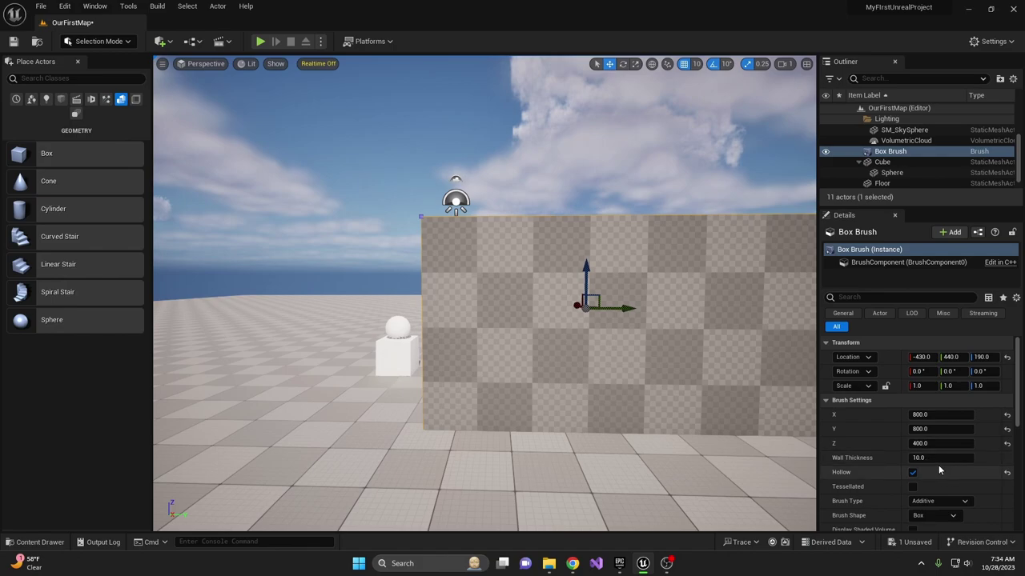
right_click_drag(721, 425, 733, 401)
key("w")
right_click_drag(788, 452, 789, 453)
key("s")
key("w")
key("s")
right_click_drag(695, 394, 695, 395)
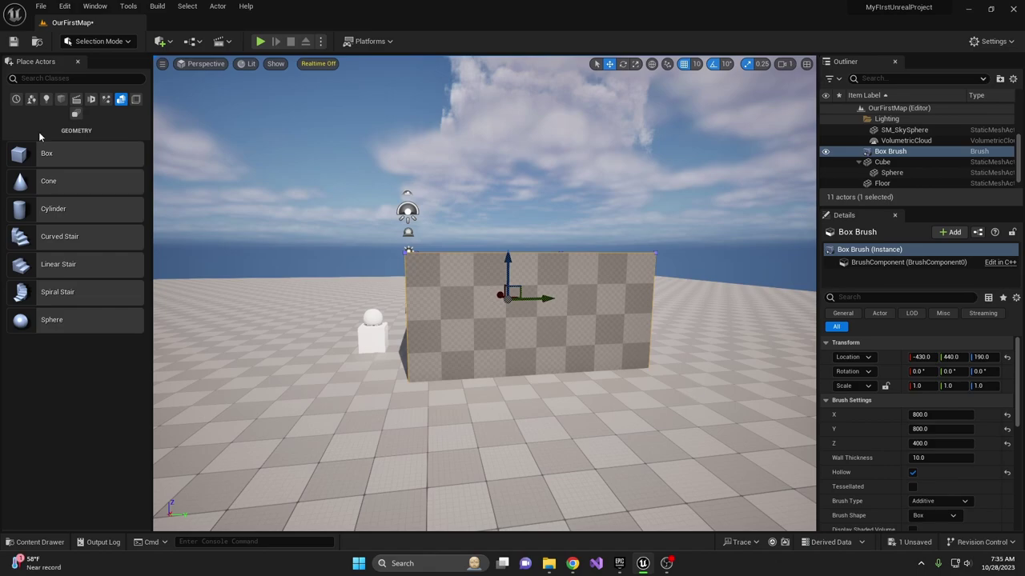
Place a second box brush in front of the hollow box and size it X 150, Y 150 and Z 250.
mouse_move(47, 157)
left_mouse_down()
mouse_move(485, 373)
mouse_move(569, 397)
left_mouse_up()
left_click(943, 415)
type("150")
key("Tab")
type("150")
key("Tab")
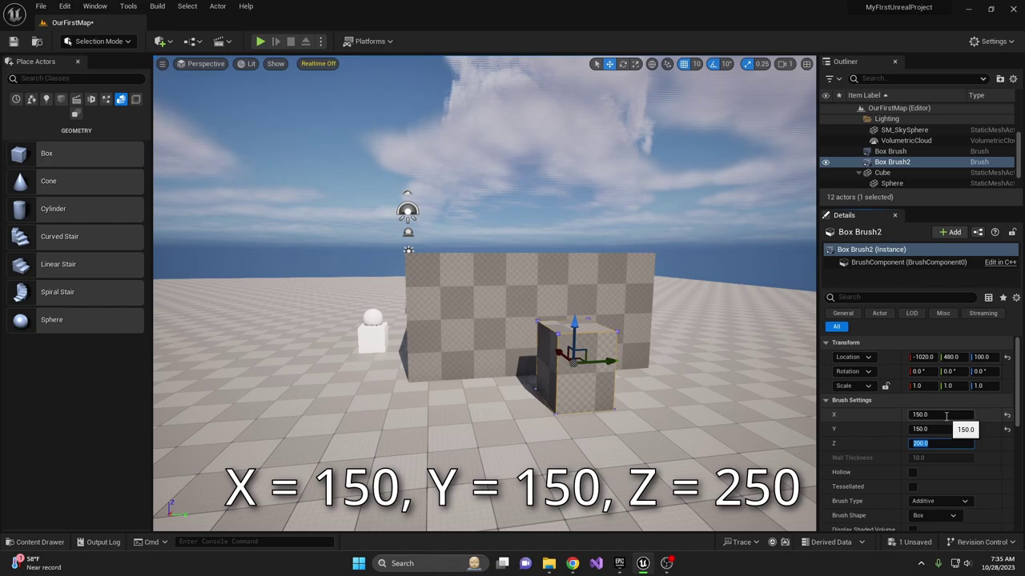
type("250")
key("Return")
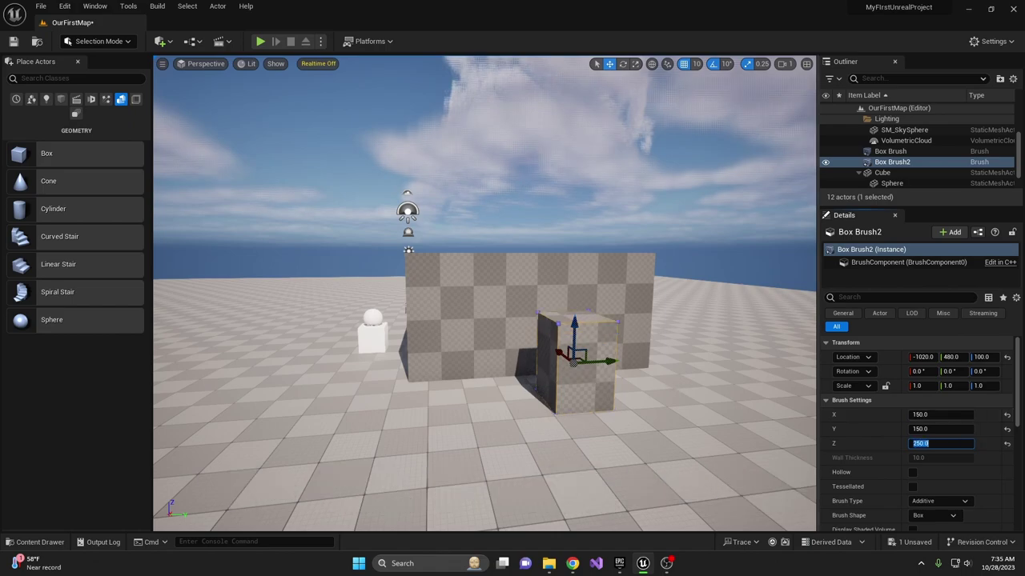
Move the door-sized box brush into the room's front wall at X -820, Y 440 and set its brush type to Subtractive.
left_click_drag(569, 366, 539, 345)
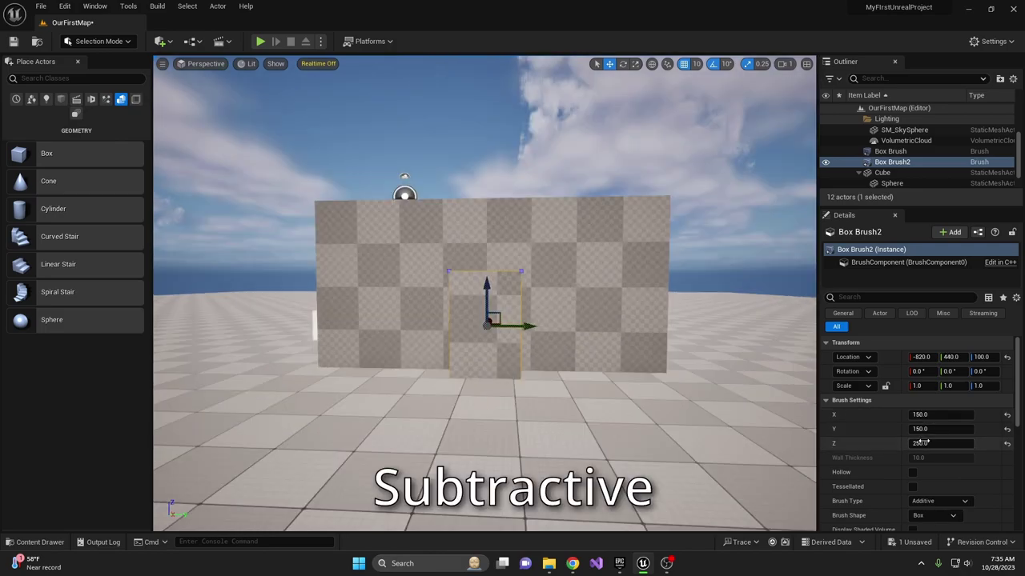
left_click(938, 501)
left_click(947, 522)
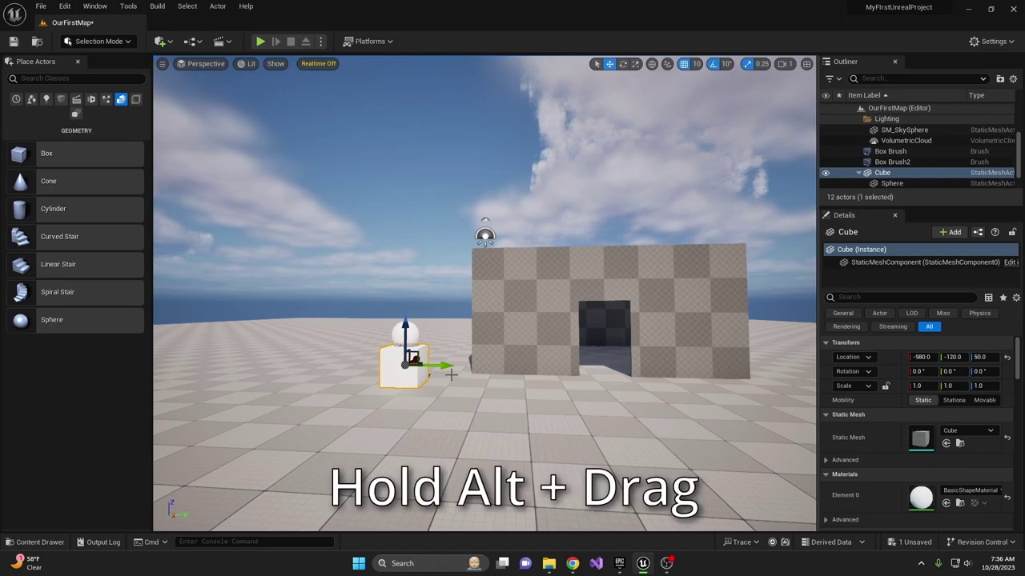
Duplicate the cube together with its attached sphere and place the copy beside the original pair.
left_click_drag(447, 368, 549, 379, "alt")
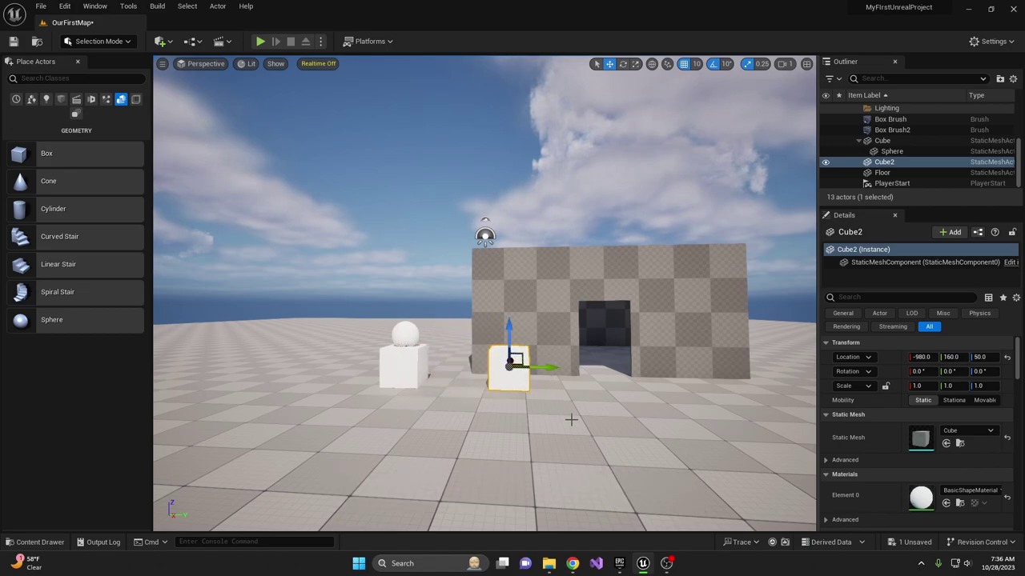
key("ctrl+z")
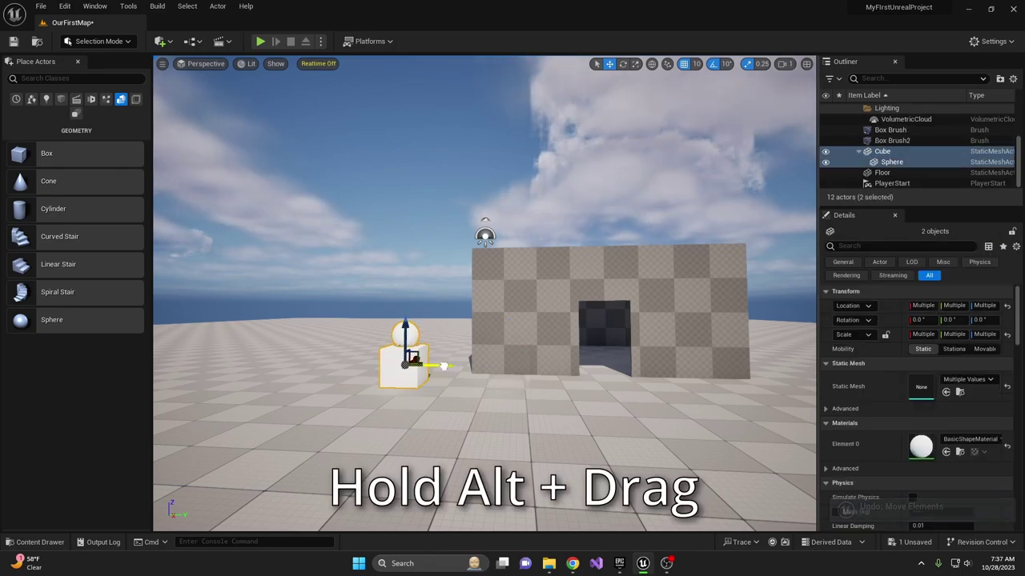
left_click_drag(446, 366, 538, 368, "alt")
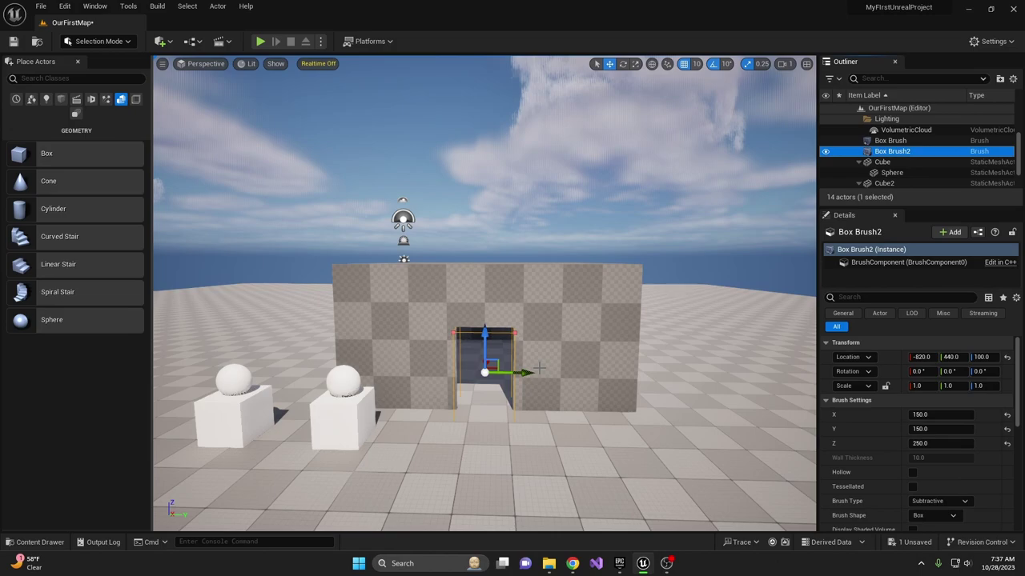
Duplicate the doorway brush along the front wall and raise the copy to Y 670, Z 220.
right_click_drag(548, 271, 543, 295)
left_click_drag(531, 345, 617, 345, "alt")
left_click_drag(579, 309, 580, 269)
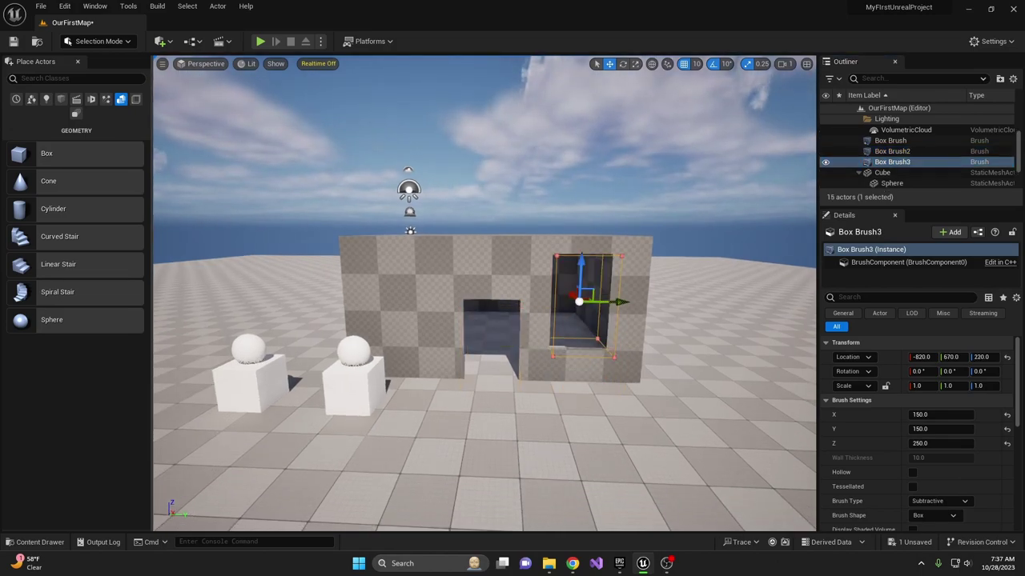
Size the duplicated brush X 100, Y 50 and Z 150 to form a narrow window opening.
left_click(921, 414)
type("100")
key("Tab")
type("100")
key("Tab")
type("150")
left_click(932, 429)
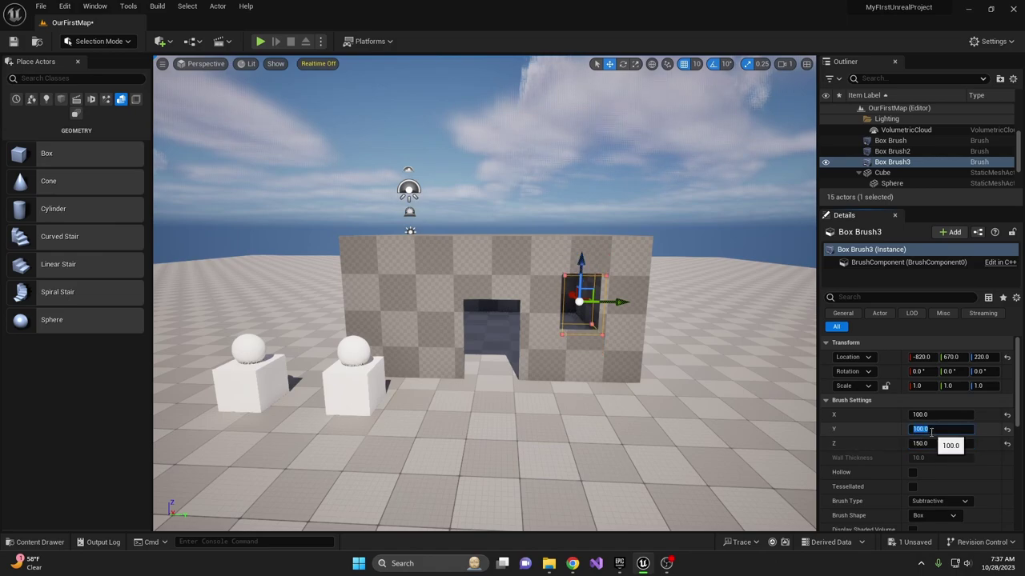
type("80")
key("Return")
type("50")
key("Return")
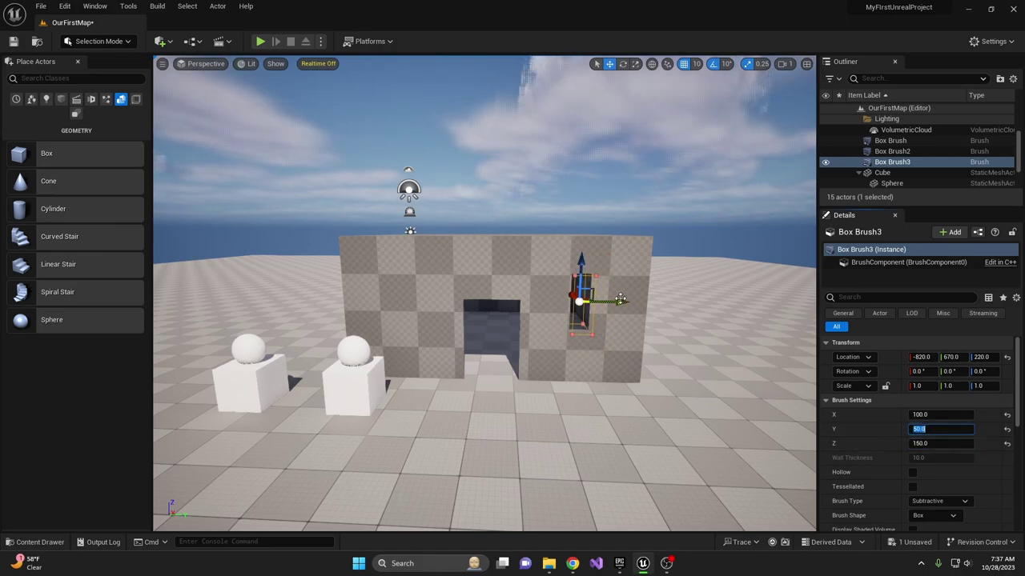
Duplicate the window brush to the opposite side of the doorway in the front wall.
left_click_drag(618, 302, 447, 294, "alt")
key("d")
right_click_drag(530, 88, 387, 88)
Duplicate both front window brushes onto the rear wall at X -20.
left_click(892, 164, "ctrl")
key("d")
mouse_move(446, 263)
right_mouse_down()
mouse_move(351, 263)
mouse_move(447, 262)
right_mouse_up()
left_click_drag(381, 265, 584, 295, "alt")
right_click_drag(583, 295, 487, 296)
key("d")
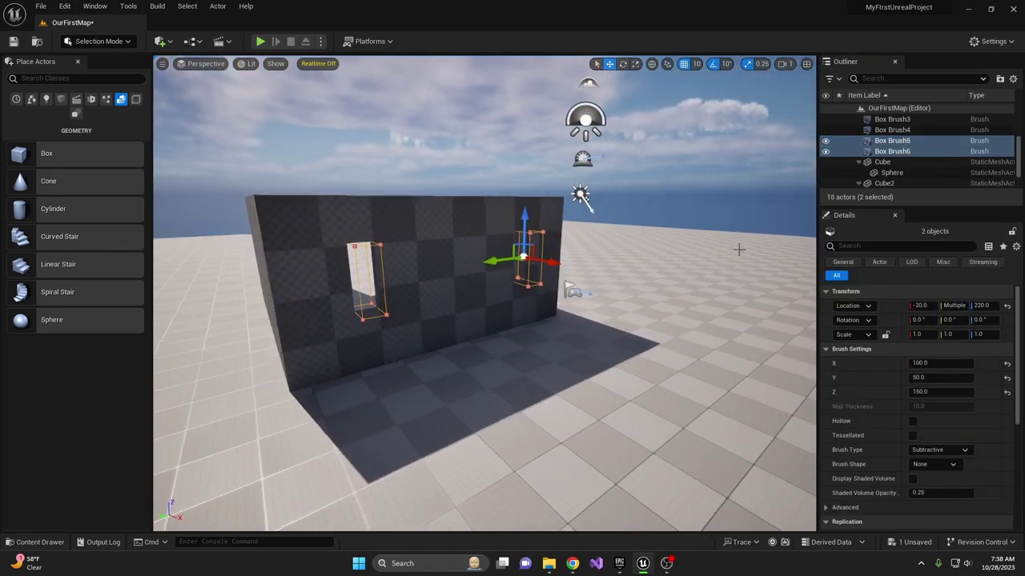
Duplicate all four window brushes with a rotation and position the copies in the room's two side walls.
left_click(892, 119, "shift")
right_click_drag(639, 224, 559, 224)
key("e")
key("r")
key("e")
left_click_drag(538, 221, 480, 240, "alt")
key("w")
mouse_move(642, 272)
left_mouse_down()
mouse_move(617, 221)
mouse_move(596, 217)
left_mouse_up()
right_click_drag(595, 217, 692, 217)
key("a")
mouse_move(560, 250)
left_mouse_down()
mouse_move(512, 240)
mouse_move(497, 288)
mouse_move(680, 288)
left_mouse_up()
Place a cylinder geometry brush near the front wall, scale it to 0.25 and rotate it 90° so its round face points forward.
mouse_move(32, 210)
left_mouse_down()
mouse_move(486, 287)
mouse_move(538, 269)
left_mouse_up()
key("r")
key("e")
key("w")
mouse_move(612, 250)
right_mouse_down()
mouse_move(615, 316)
mouse_move(600, 330)
right_mouse_up()
mouse_move(502, 322)
left_mouse_down()
mouse_move(531, 330)
mouse_move(503, 318)
mouse_move(513, 337)
mouse_move(508, 322)
left_mouse_up()
key("e")
left_click_drag(497, 280, 494, 265)
Position the cylinder brush through the front wall above the doorway at Y 440, Z 320 and make it Subtractive.
key("d")
right_click_drag(493, 288, 400, 296)
key("w")
left_click_drag(391, 297, 525, 265)
key("a")
right_click_drag(525, 264, 608, 232)
left_click_drag(526, 245, 501, 248)
right_click_drag(501, 247, 376, 244)
key("d")
key("w")
left_click_drag(451, 238, 465, 239)
left_click(939, 501)
left_click(933, 524)
Move the second cube and its sphere along the front wall to just beyond the far side of the doorway.
key("s")
right_click_drag(608, 336, 705, 332)
left_click(415, 365)
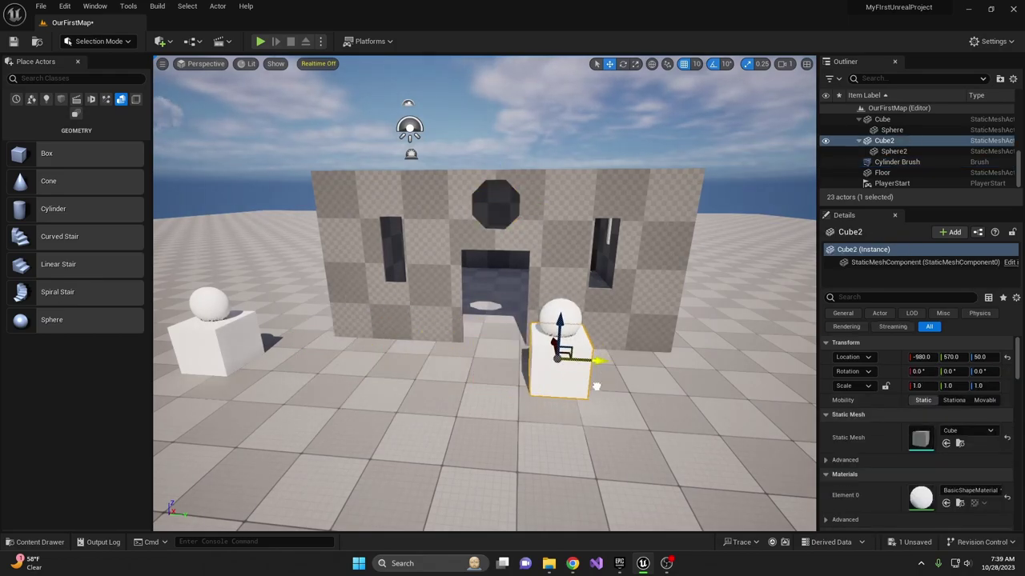
right_click_drag(606, 386, 526, 386)
key("d")
left_click_drag(455, 357, 517, 350)
right_click_drag(517, 350, 597, 350)
Move the original cube and its sphere to the near side of the doorway, mirroring the other pair.
left_click(201, 264)
right_click_drag(201, 264, 185, 264)
key("a")
key("w")
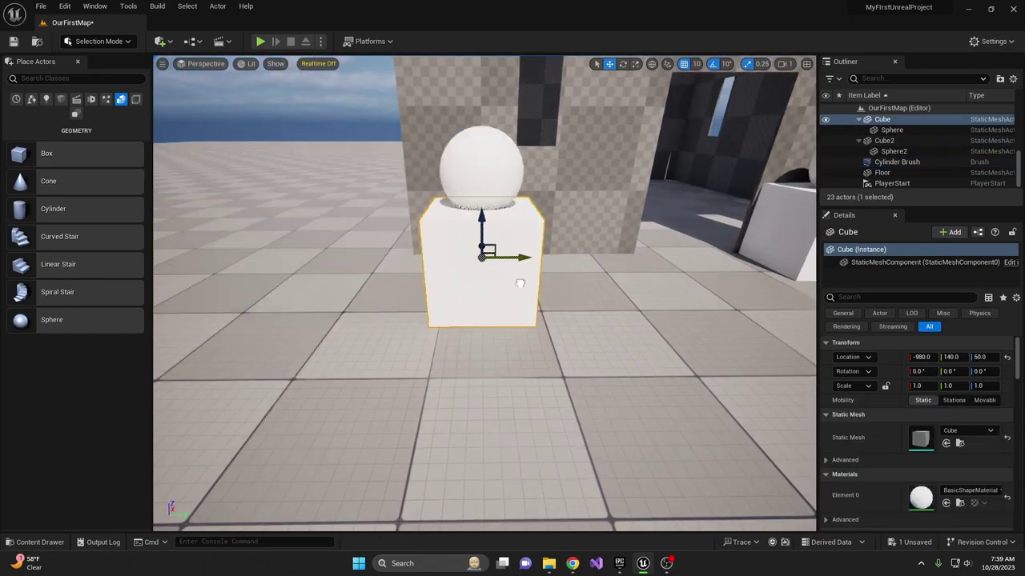
key("d")
key("s")
right_click_drag(546, 282, 472, 282)
left_click_drag(511, 284, 573, 280)
Duplicate the subtractive cylinder brush onto the rear wall at X -20, opposite the original opening.
key("a")
key("s")
right_click_drag(573, 280, 804, 260)
key("a")
left_click(908, 163)
key("d")
right_click_drag(560, 280, 448, 281)
left_click_drag(371, 244, 697, 248, "alt")
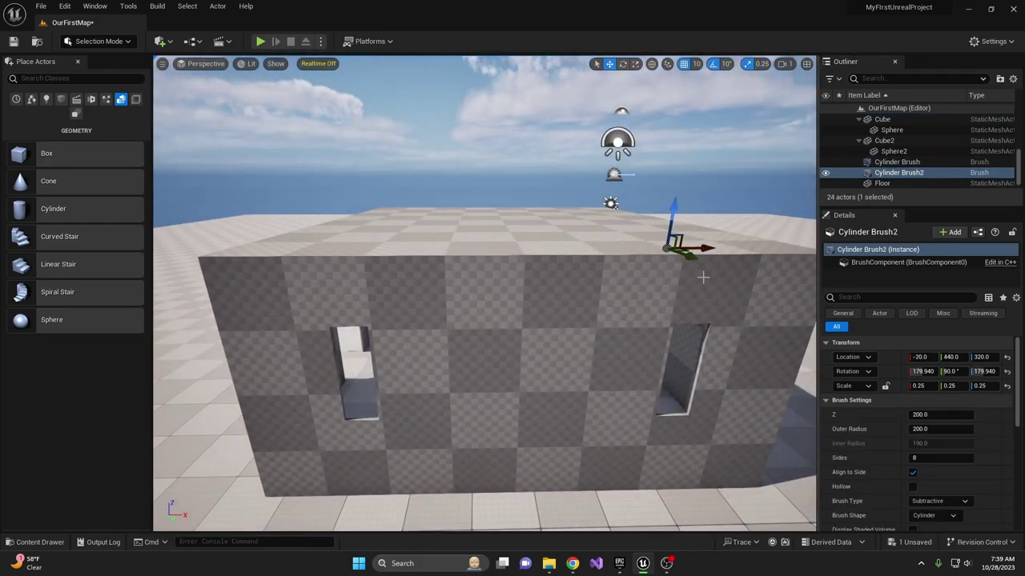
key("d")
right_click_drag(696, 249, 433, 240)
key("w")
key("s")
key("s")
right_click_drag(680, 278, 696, 295)
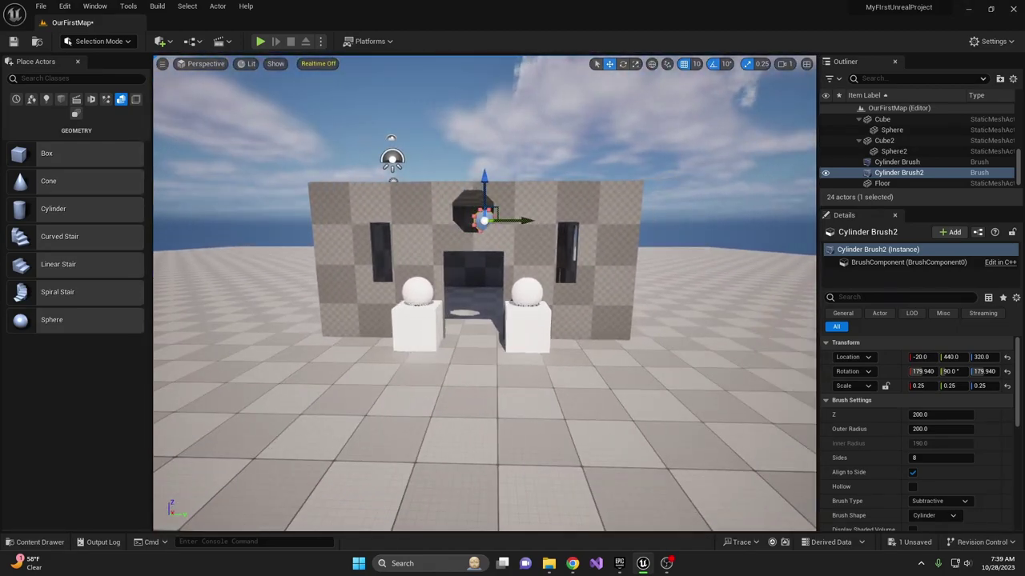
Save the current level.
key("alt+Tab")
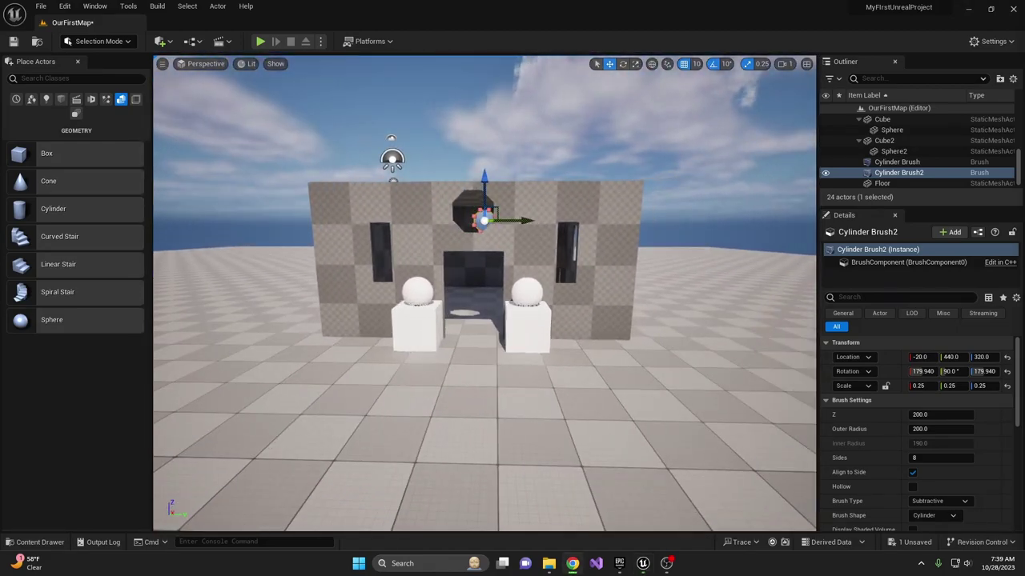
left_click(740, 169)
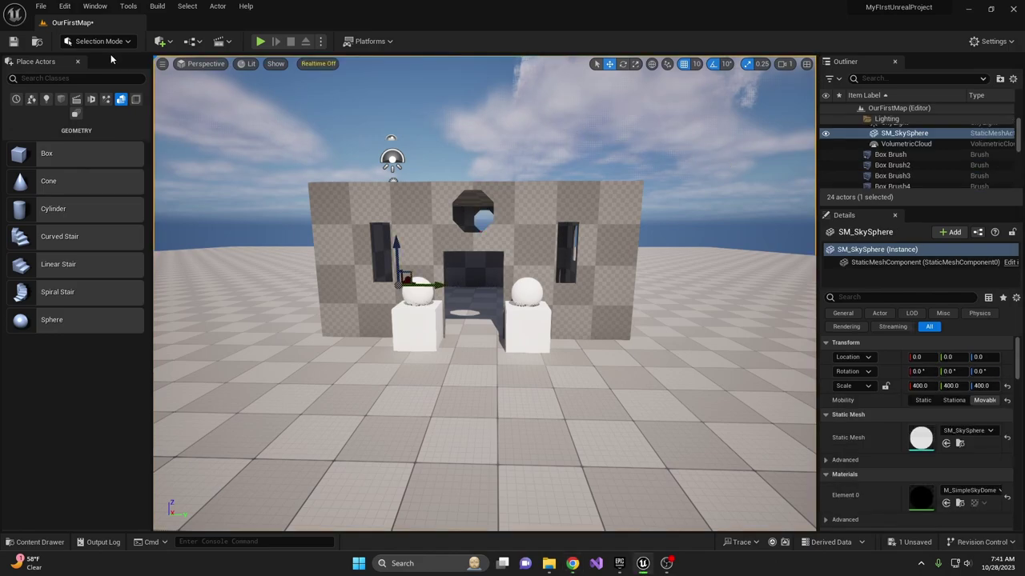
left_click(14, 45)
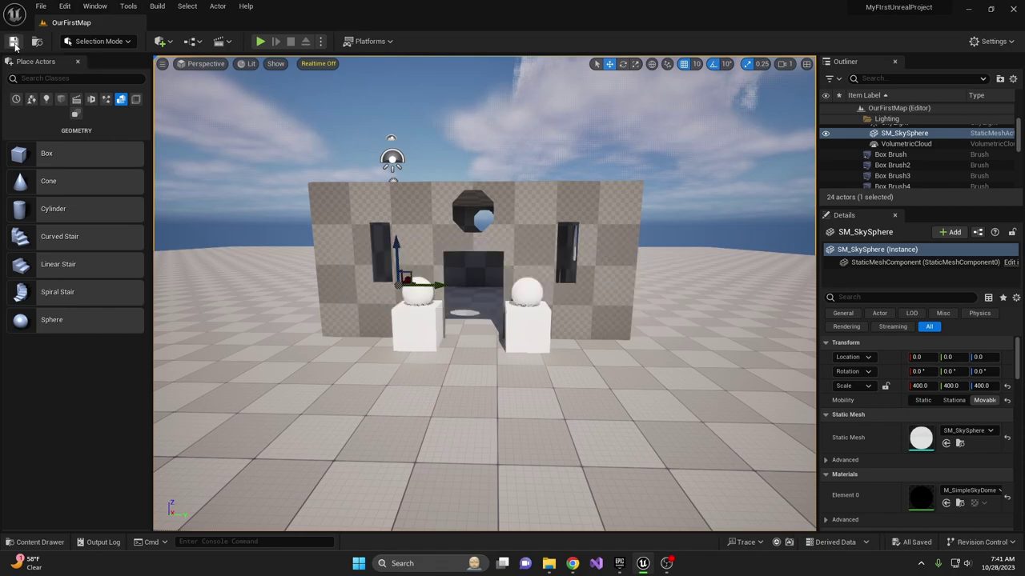
left_click(41, 6)
mouse_move(65, 6)
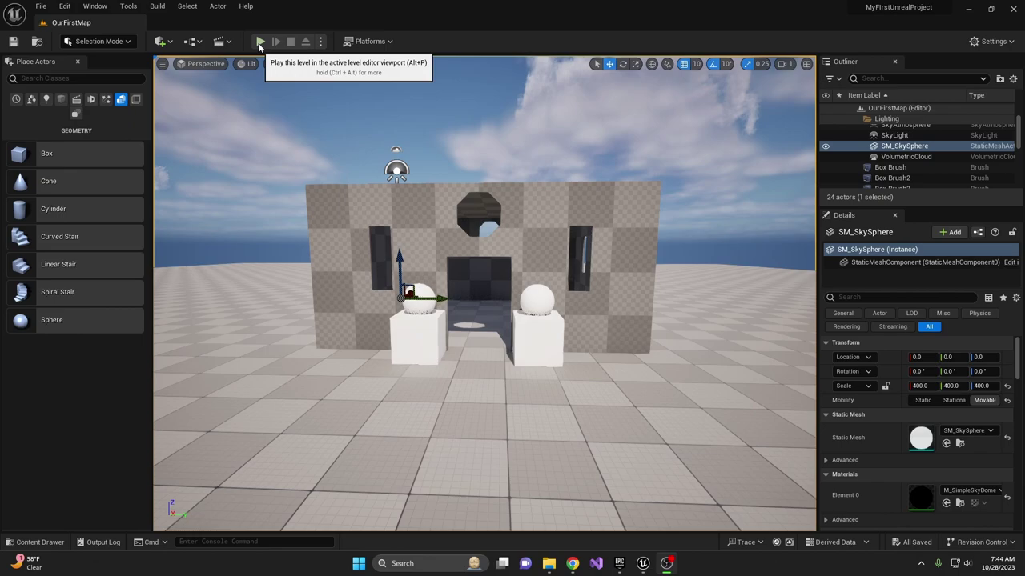
Play the level from the floor in front of the room and look around with the character.
right_click(449, 464)
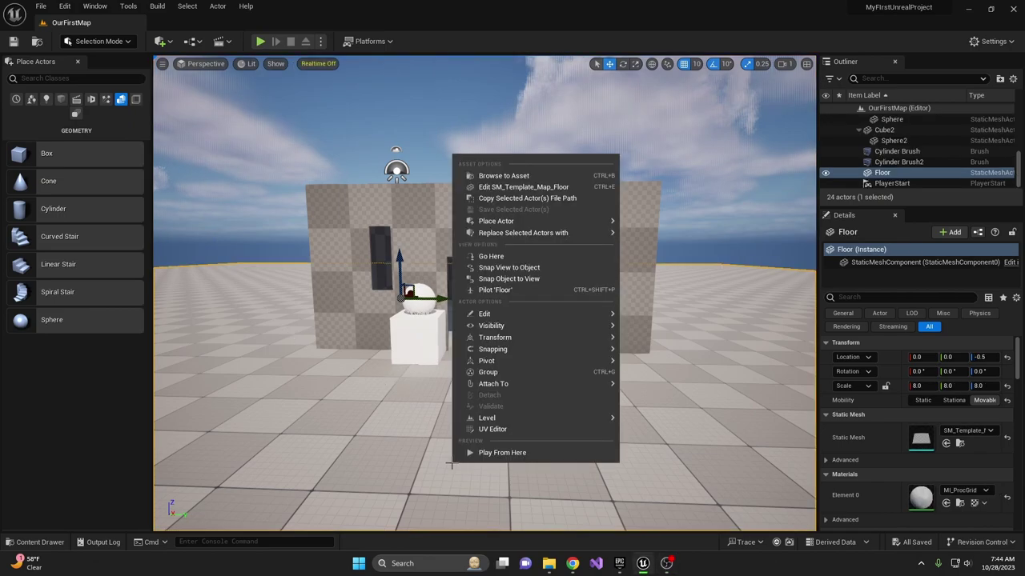
left_click(502, 453)
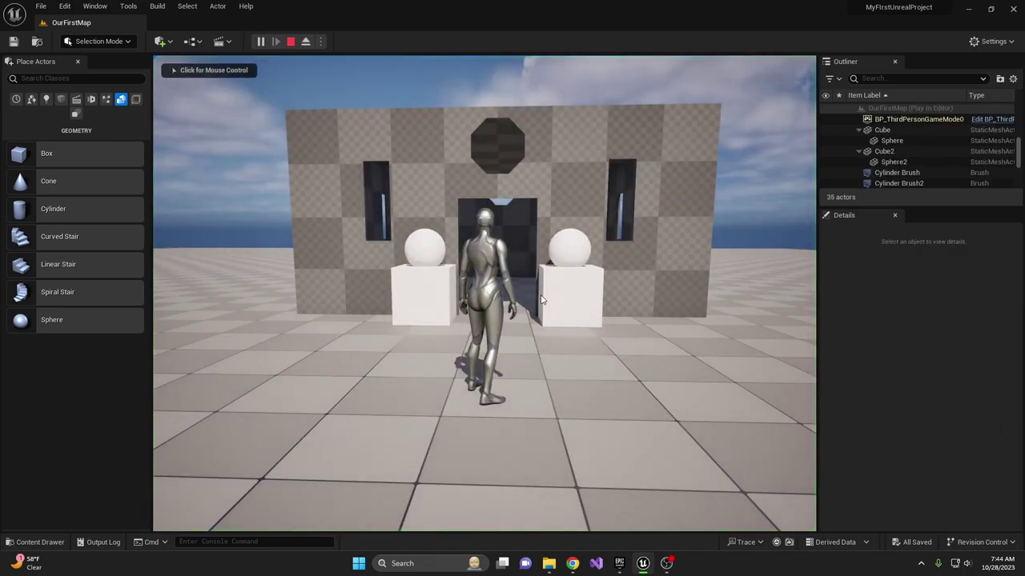
left_click(402, 396)
key("w")
key("d")
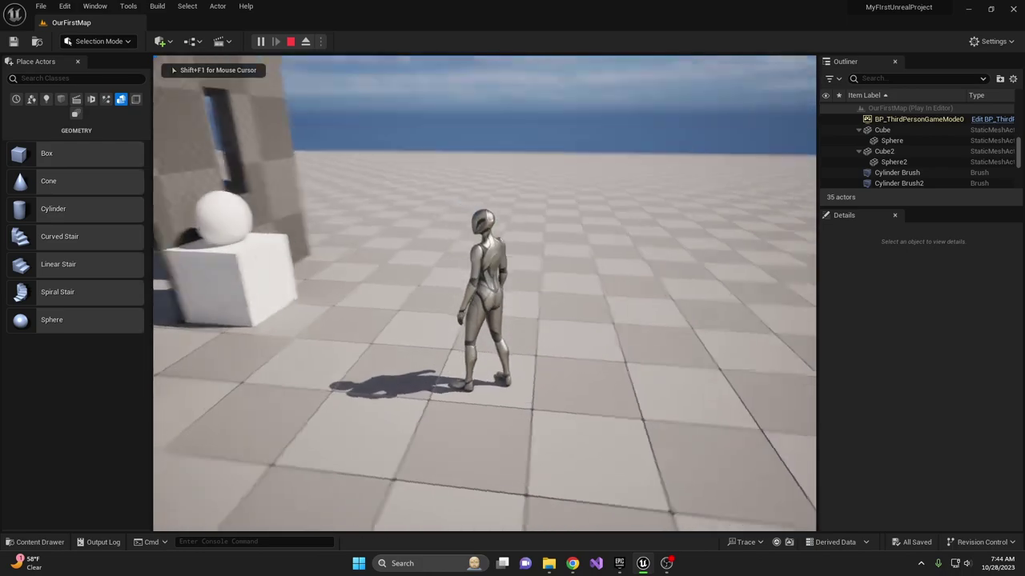
key("s")
key("d")
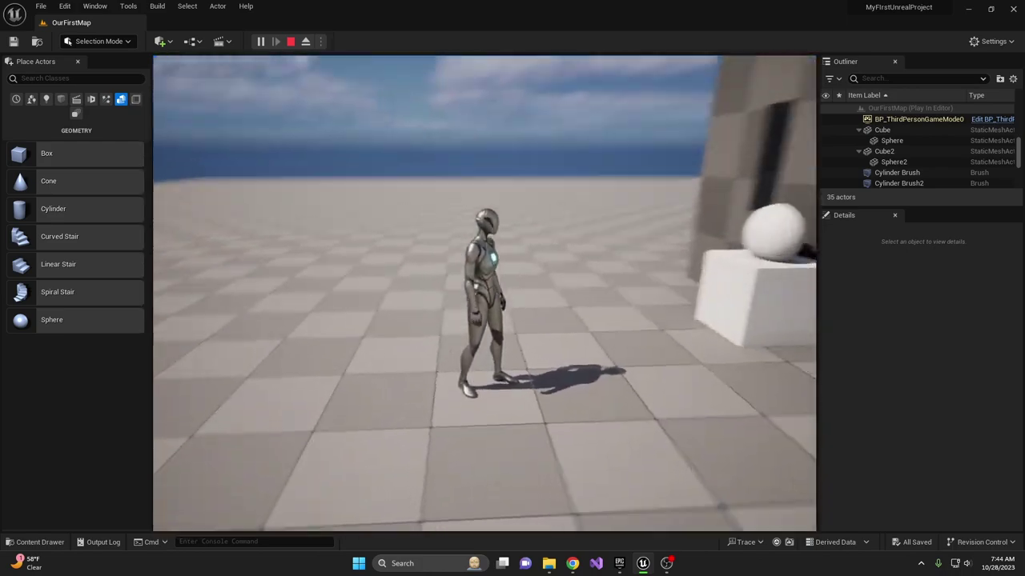
key("w")
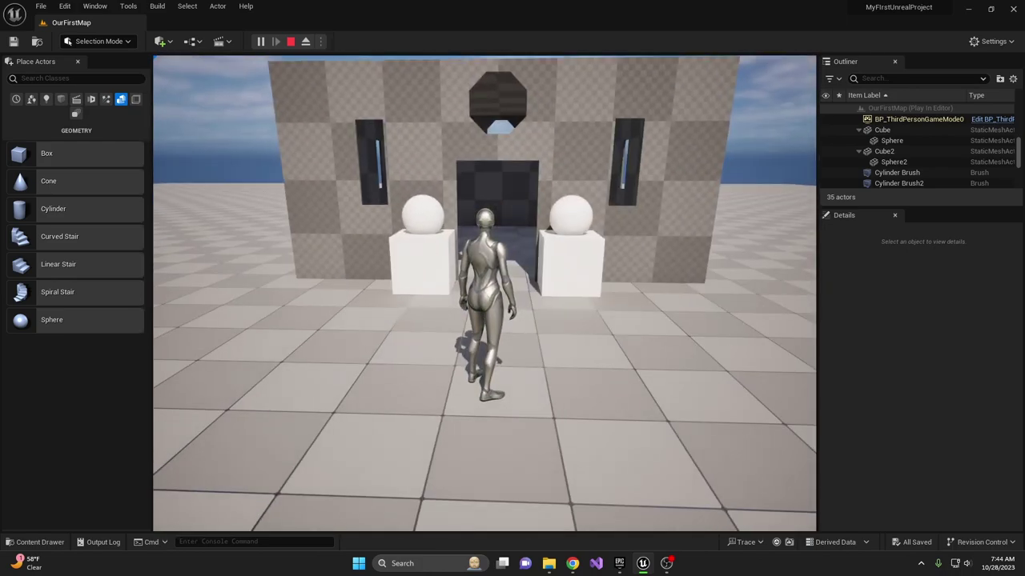
Run the character around outside the room to view its front and side walls.
key("d")
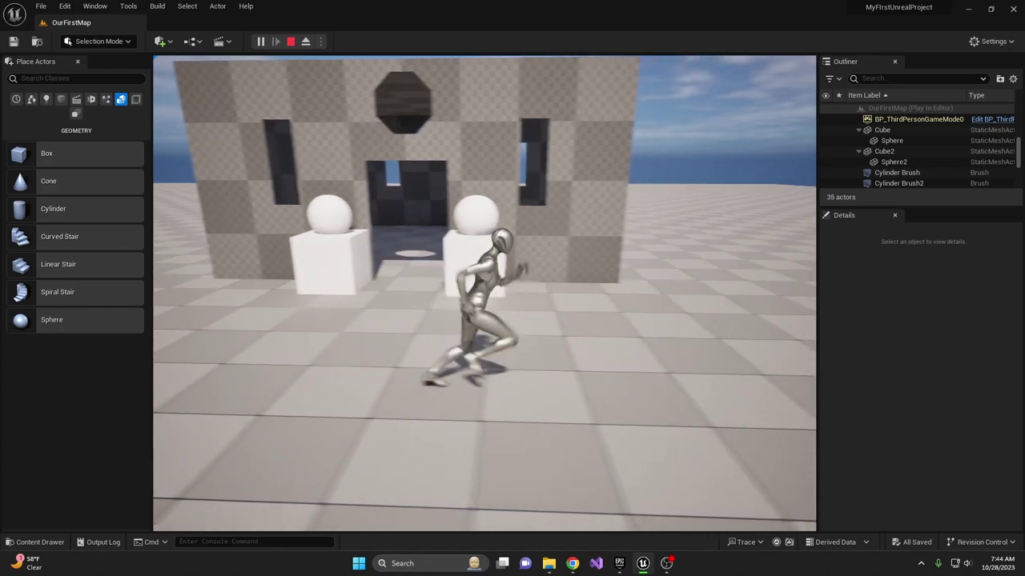
key("s")
key("a")
key("w")
key("d")
key("s")
key("a")
key("w")
key("d")
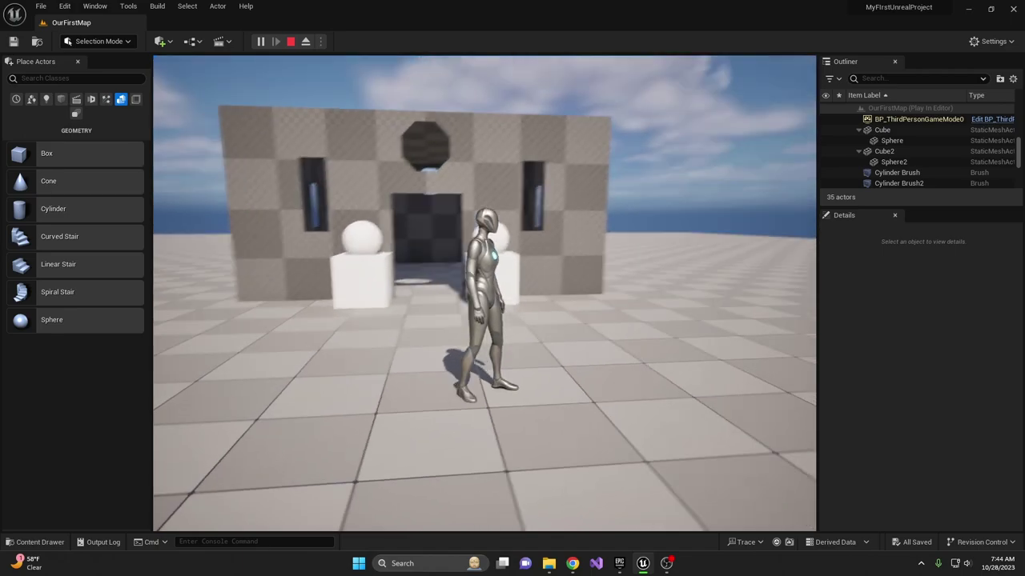
key("w")
key("d")
key("s")
key("a")
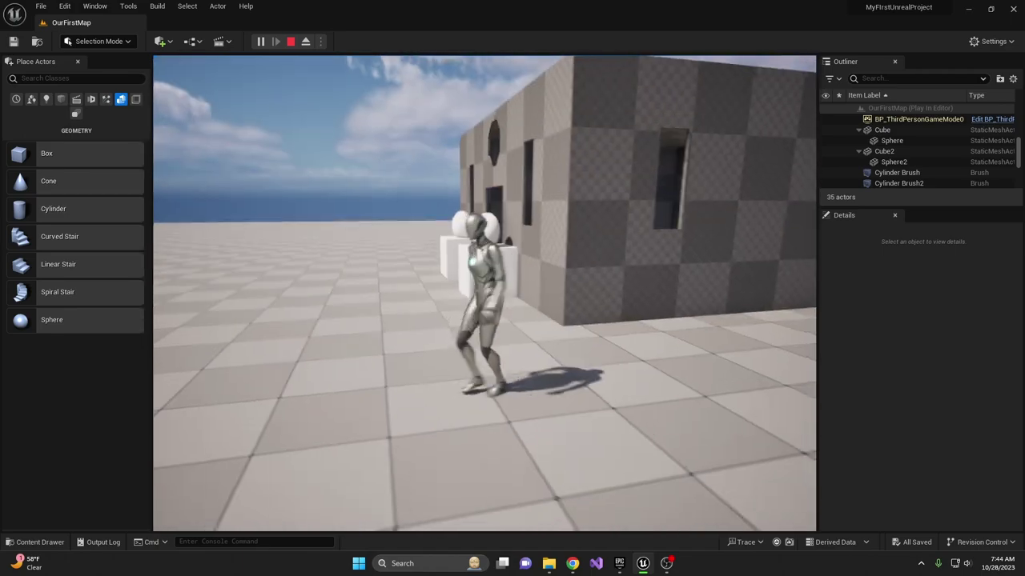
Run the character through the doorway to inspect the room's interior, come back outside and stop the play session.
key("w")
key("w")
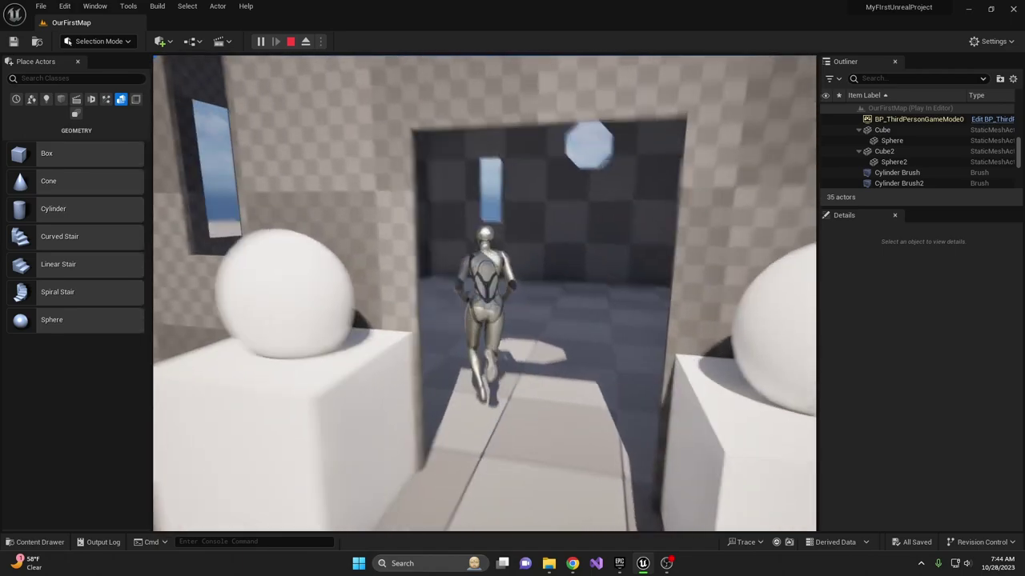
key("w")
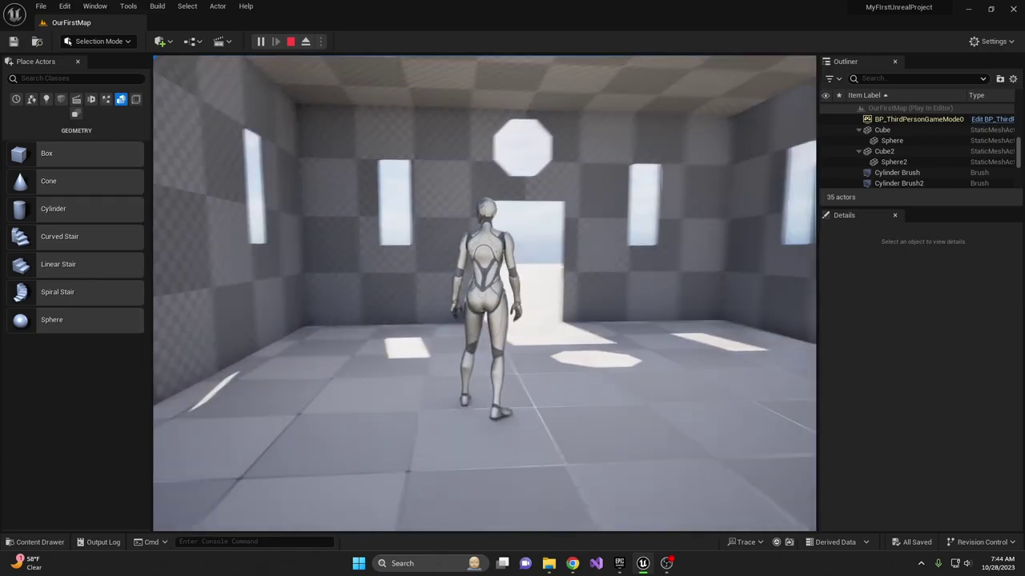
key("w")
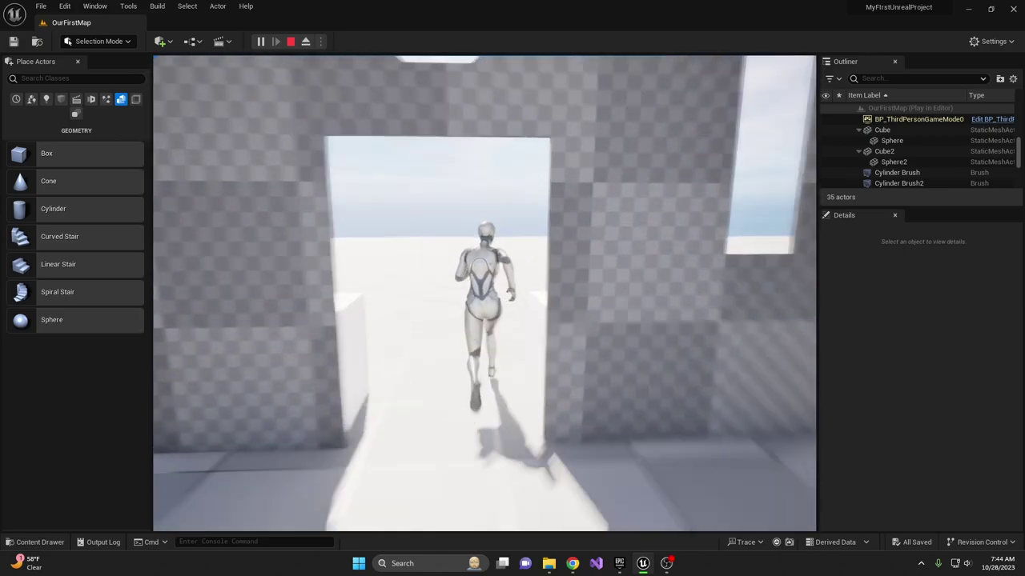
key("d")
key("w")
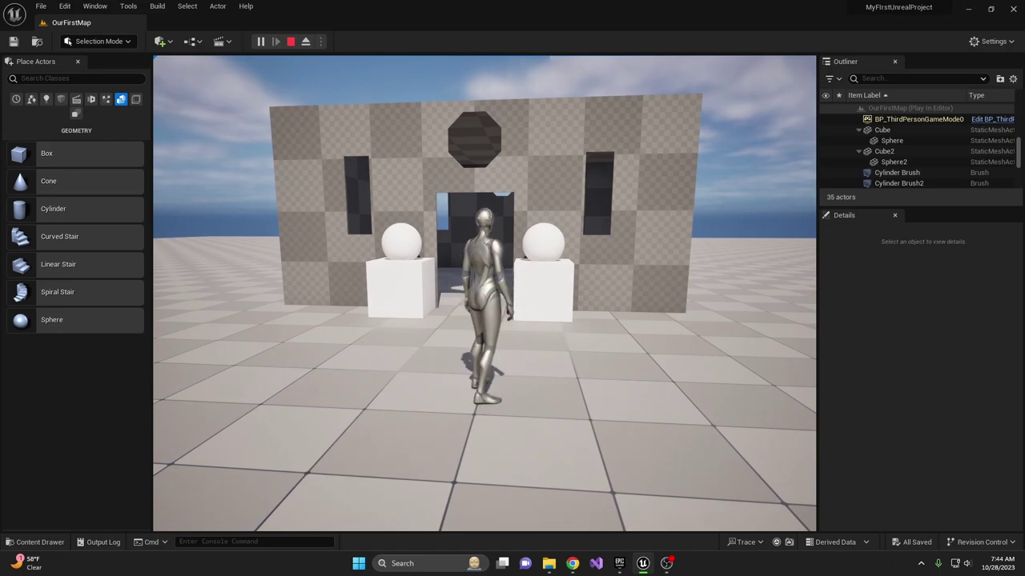
key("w")
key("Escape")
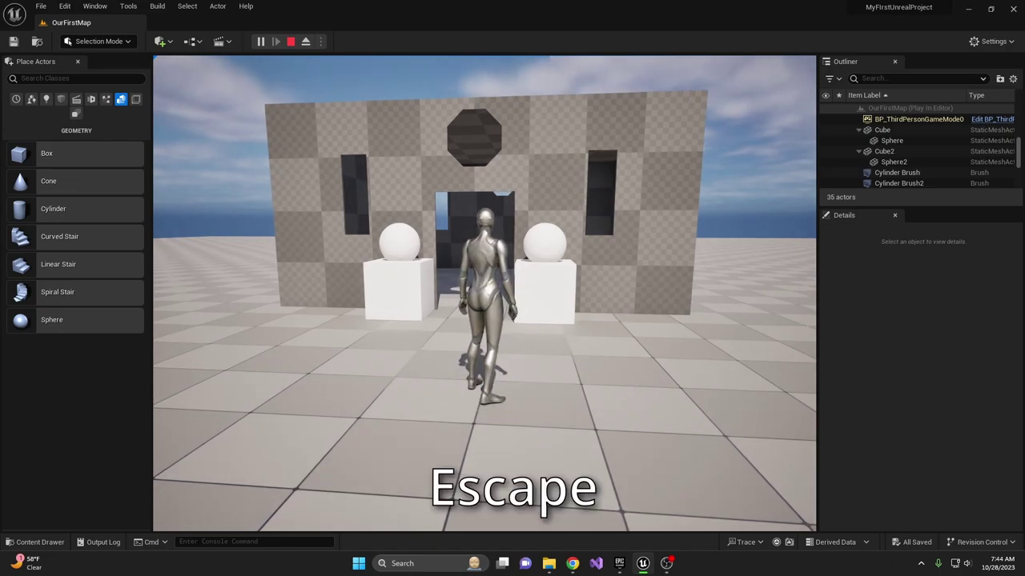